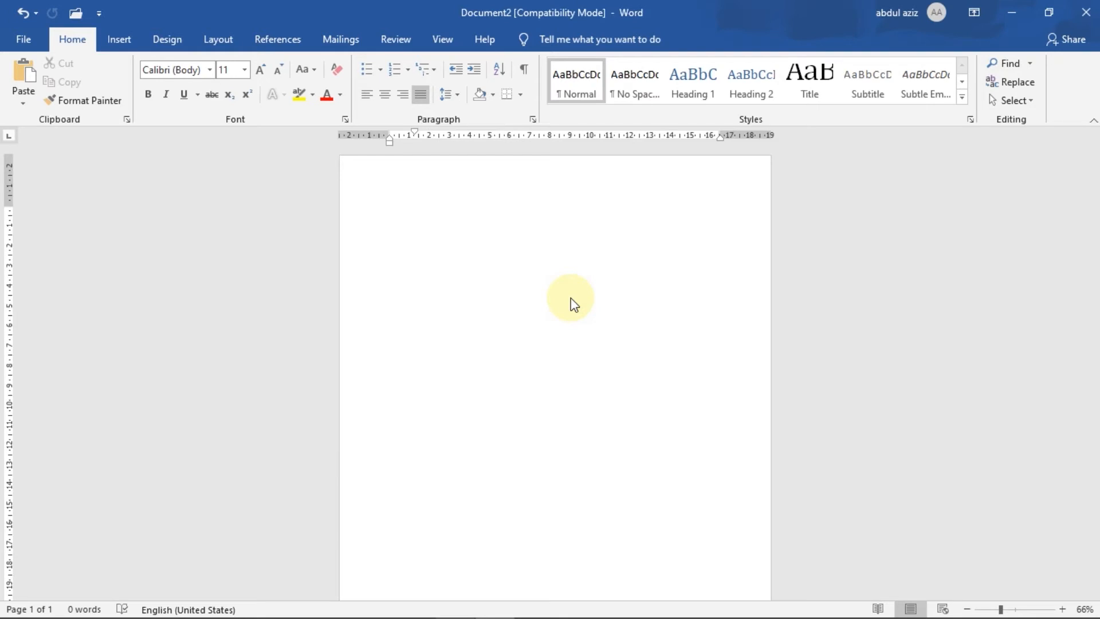
Insert the "blue lotus" picture from the instagram folder on this device into the blank document.
{"action": "left_click", "coordinate": [573, 301]}
{"action": "left_click", "coordinate": [120, 46]}
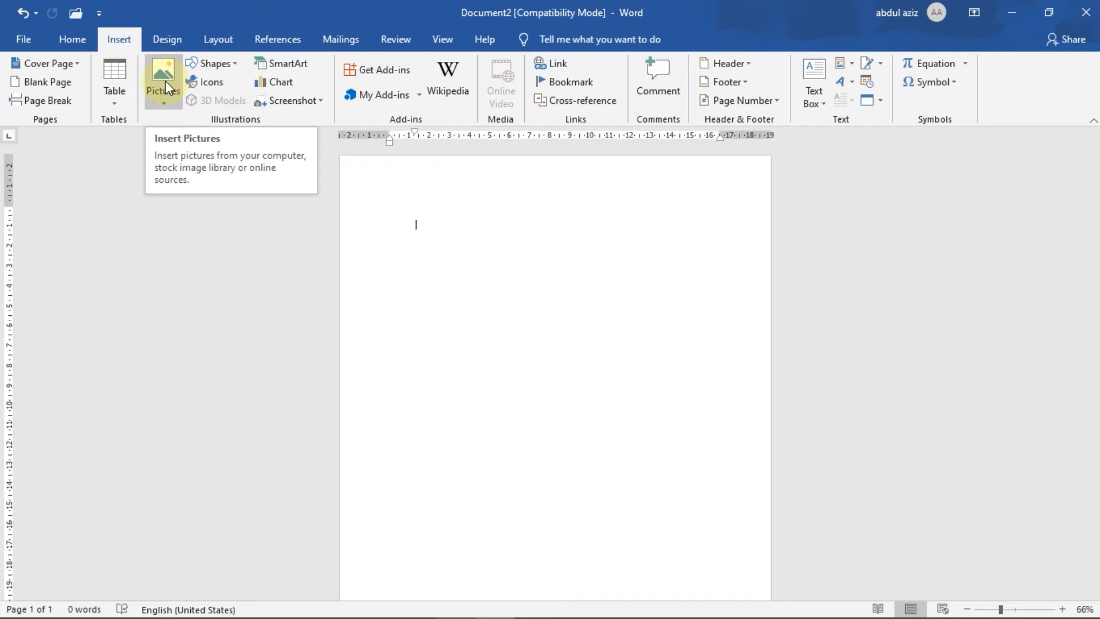
{"action": "left_click", "coordinate": [163, 106]}
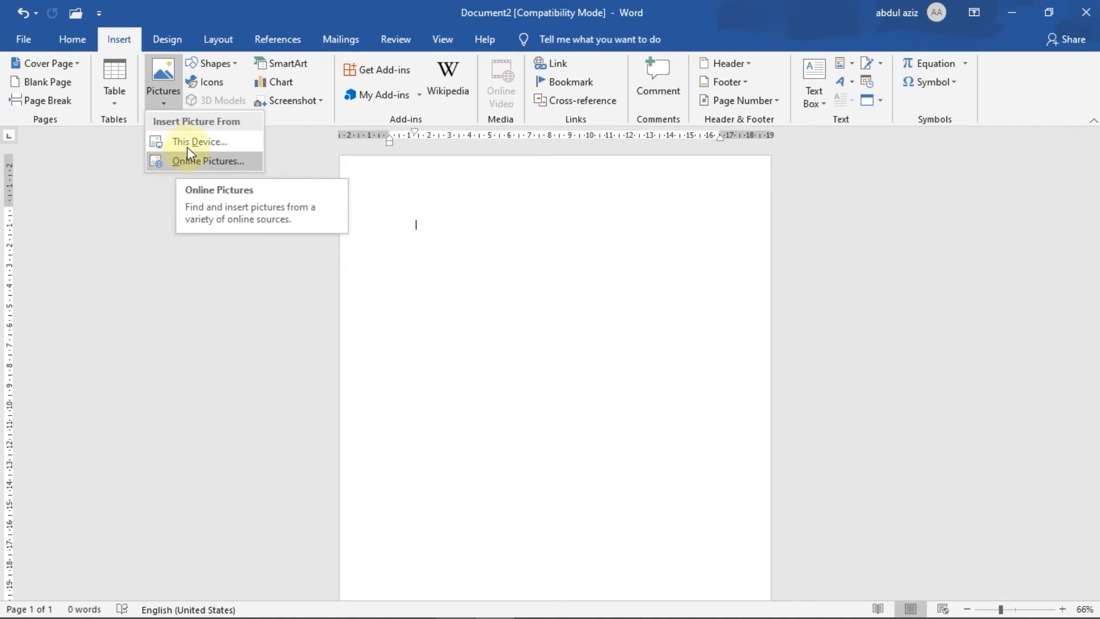
{"action": "left_click", "coordinate": [189, 142]}
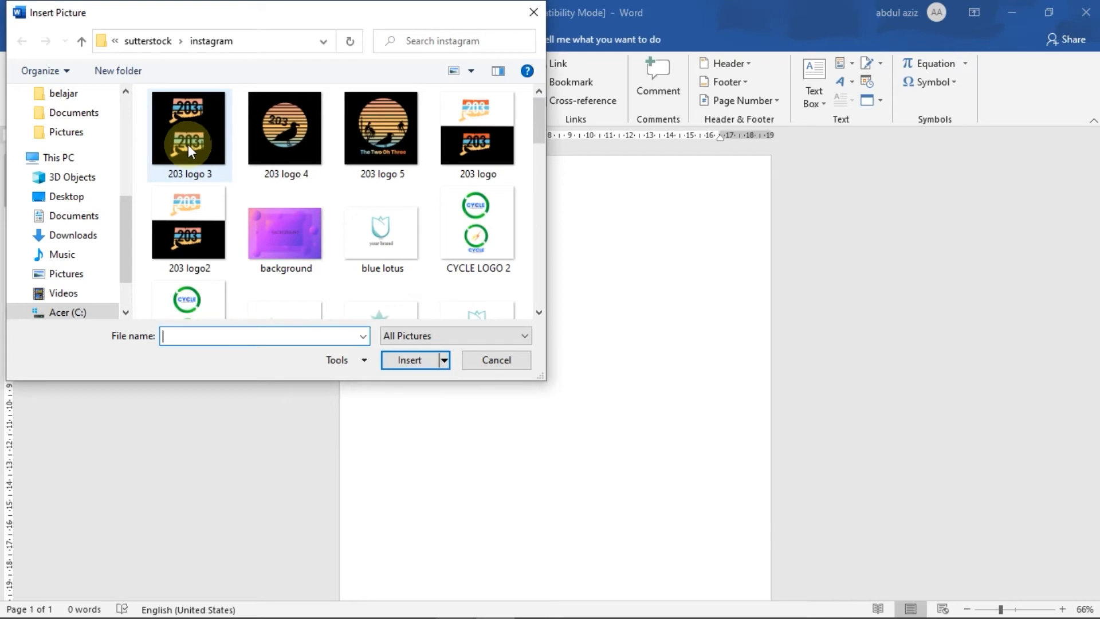
{"action": "left_click_drag", "start_coordinate": [537, 108], "coordinate": [539, 114]}
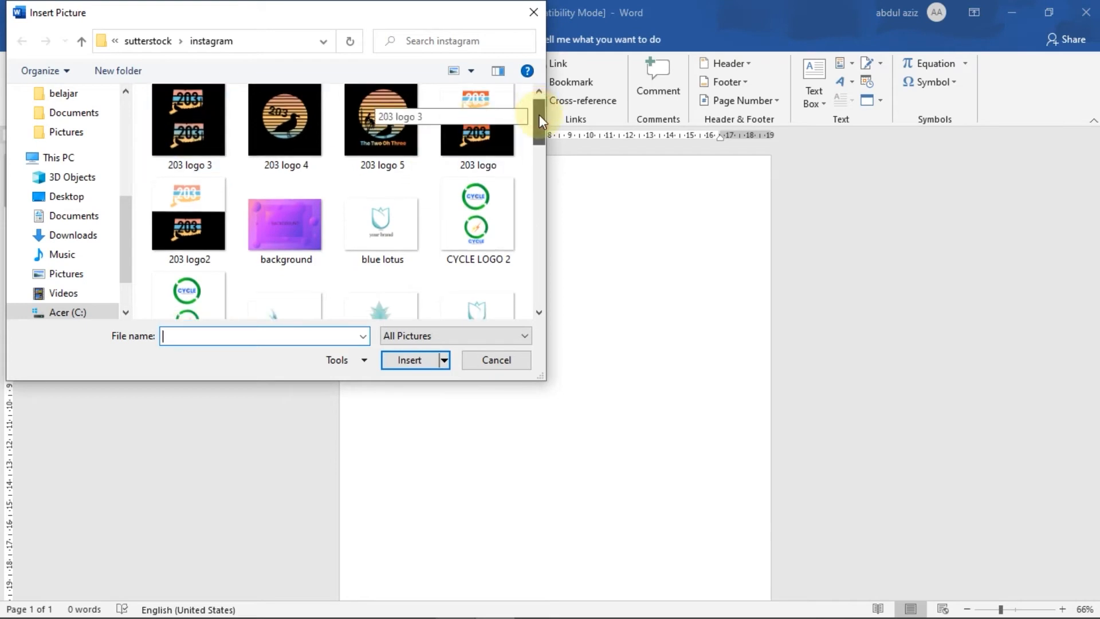
{"action": "left_click", "coordinate": [395, 217]}
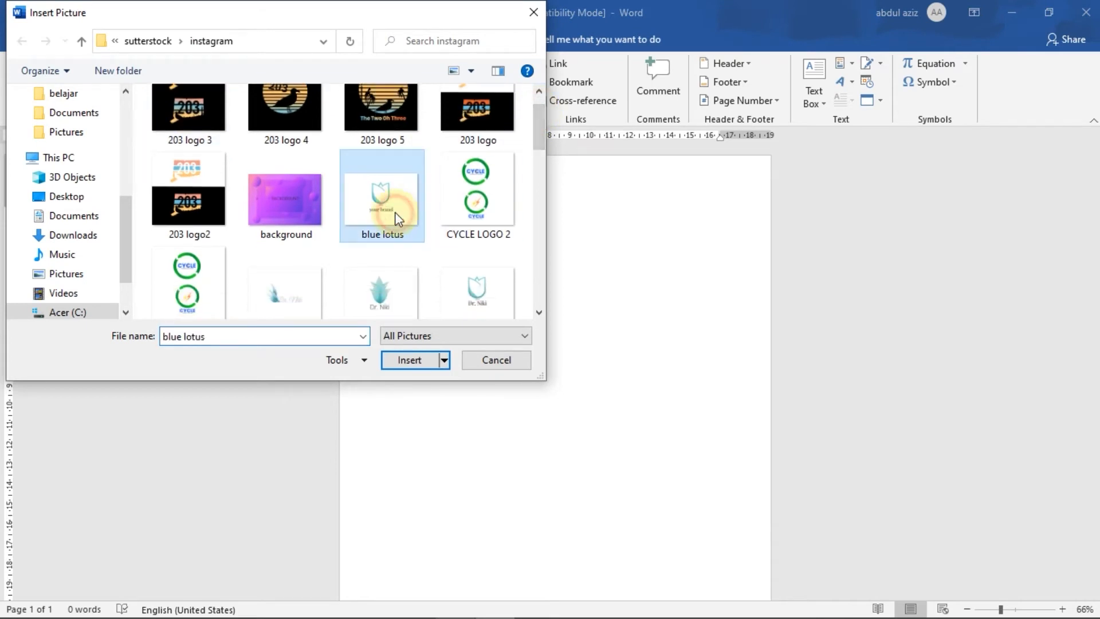
{"action": "left_click", "coordinate": [406, 361]}
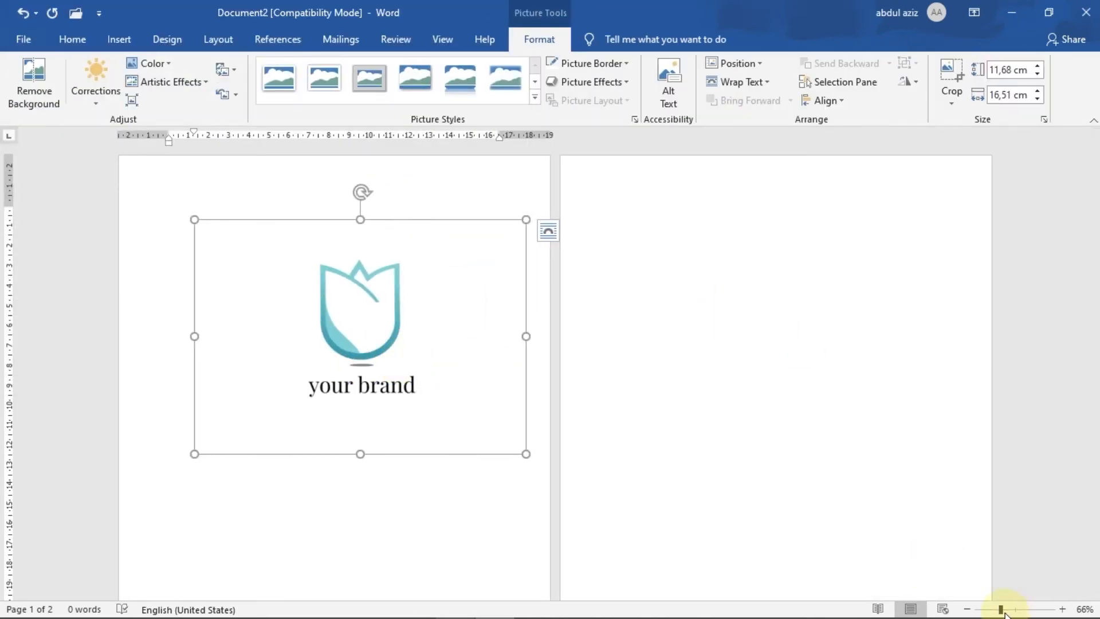
Shrink the inserted logo picture proportionally to about 5.34 cm high and 7.55 cm wide.
{"action": "left_click_drag", "start_coordinate": [1001, 609], "coordinate": [1007, 609]}
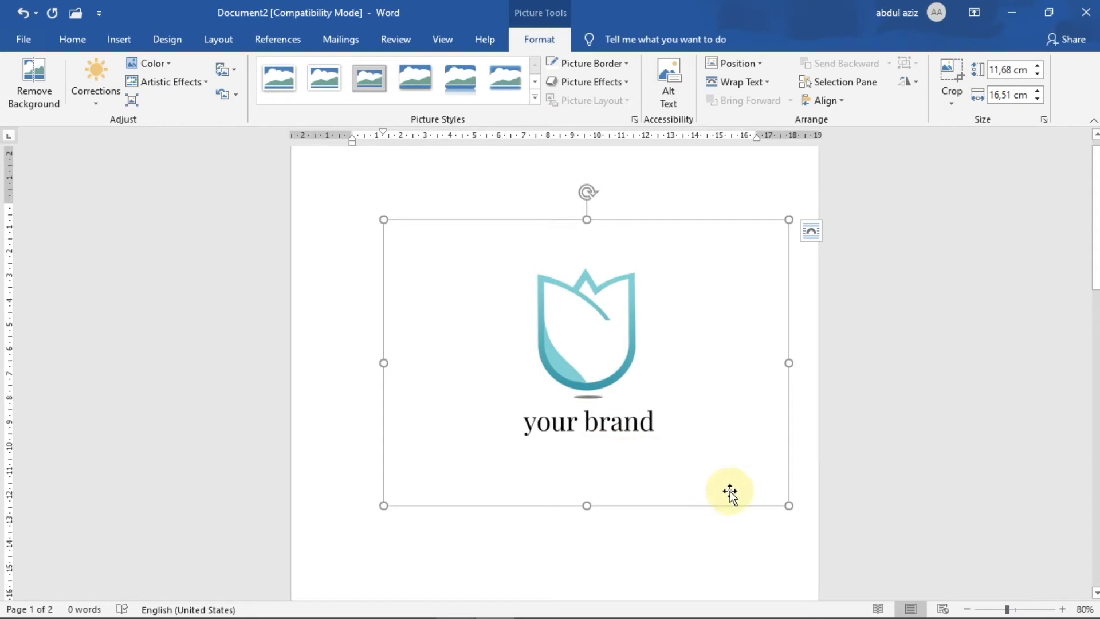
{"action": "left_click", "coordinate": [789, 506]}
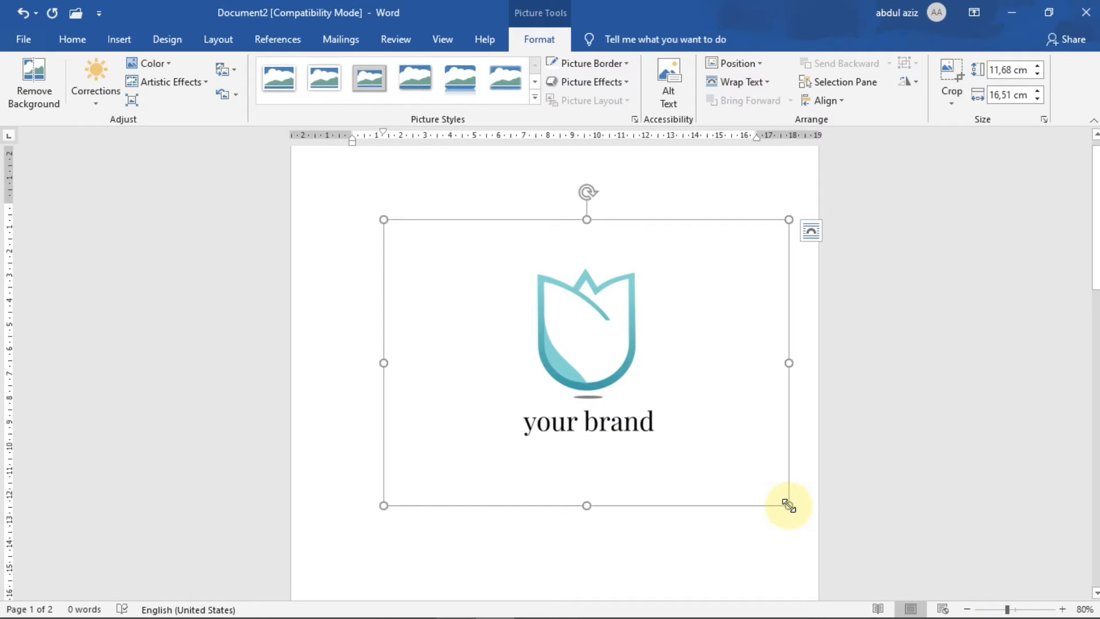
{"action": "left_click_drag", "start_coordinate": [788, 505], "coordinate": [570, 348]}
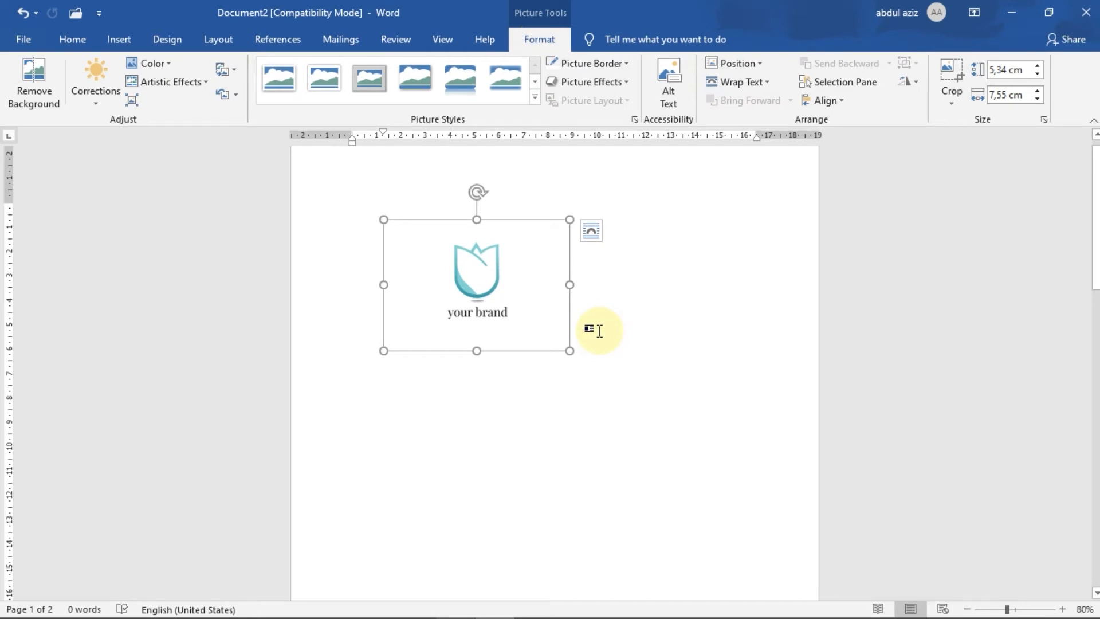
Recolor the logo picture with the warmest color tone preset, giving it a pale yellow background.
{"action": "left_click", "coordinate": [160, 63]}
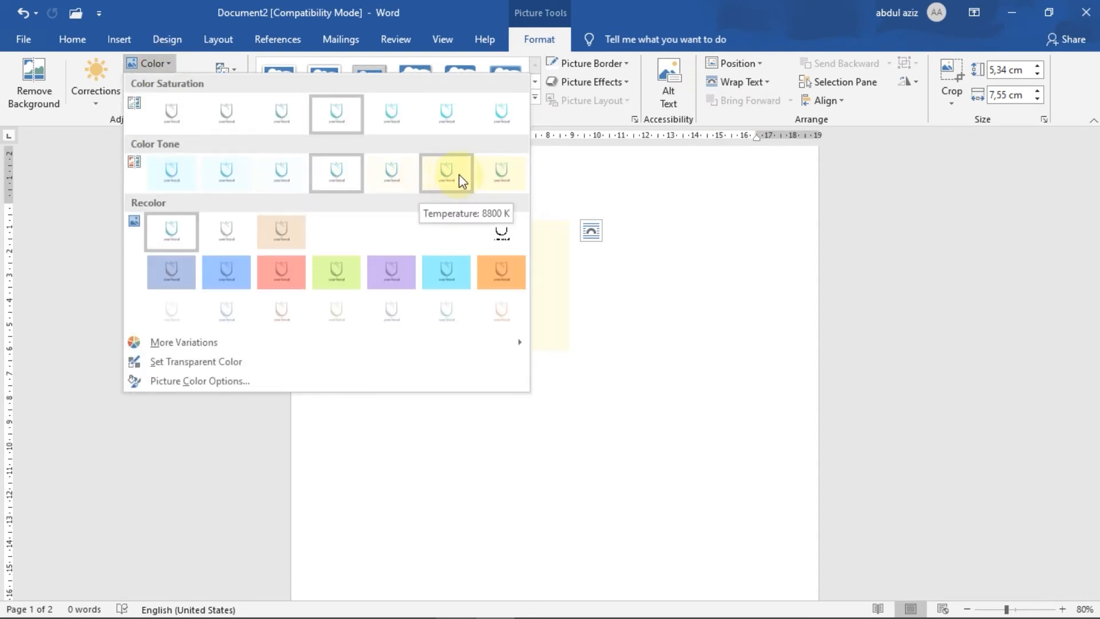
{"action": "left_click", "coordinate": [492, 180]}
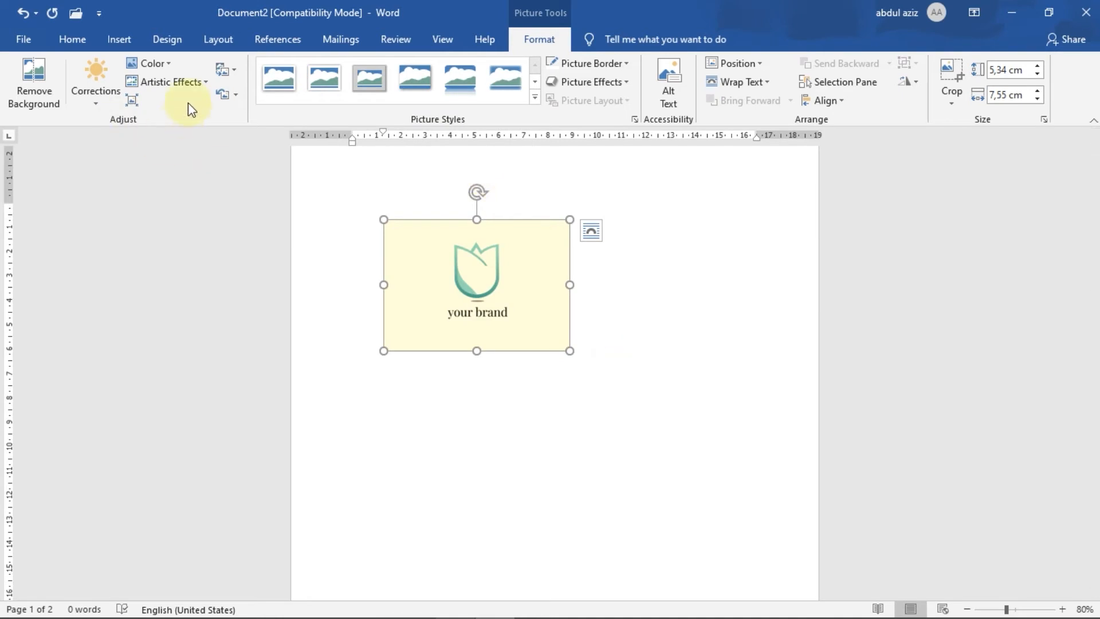
{"action": "left_click", "coordinate": [189, 85]}
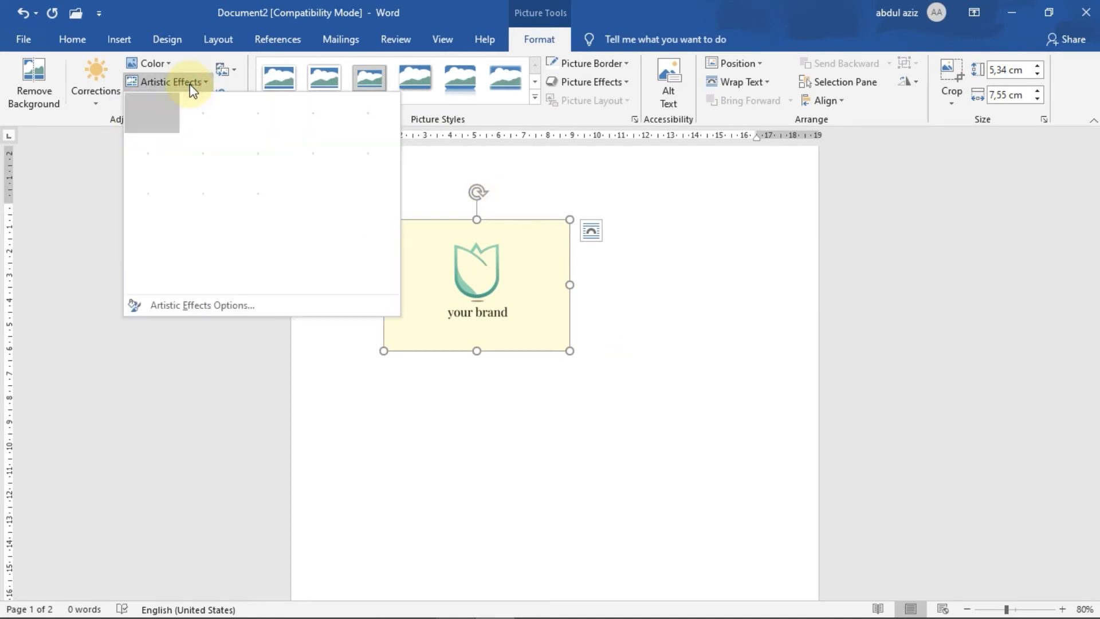
{"action": "left_click", "coordinate": [95, 106]}
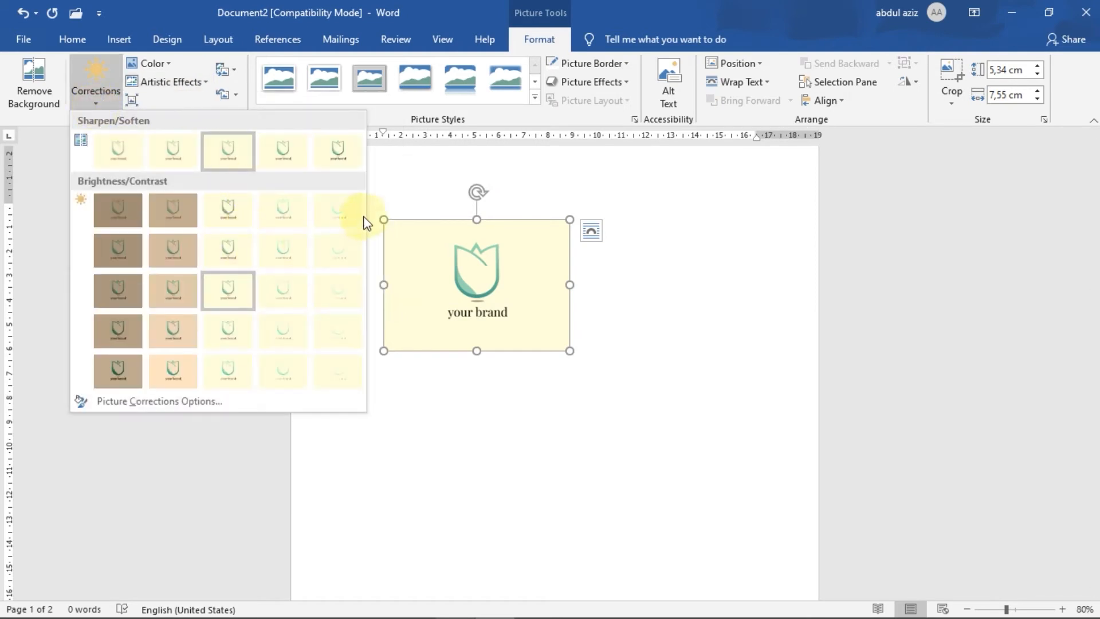
{"action": "left_click", "coordinate": [405, 187]}
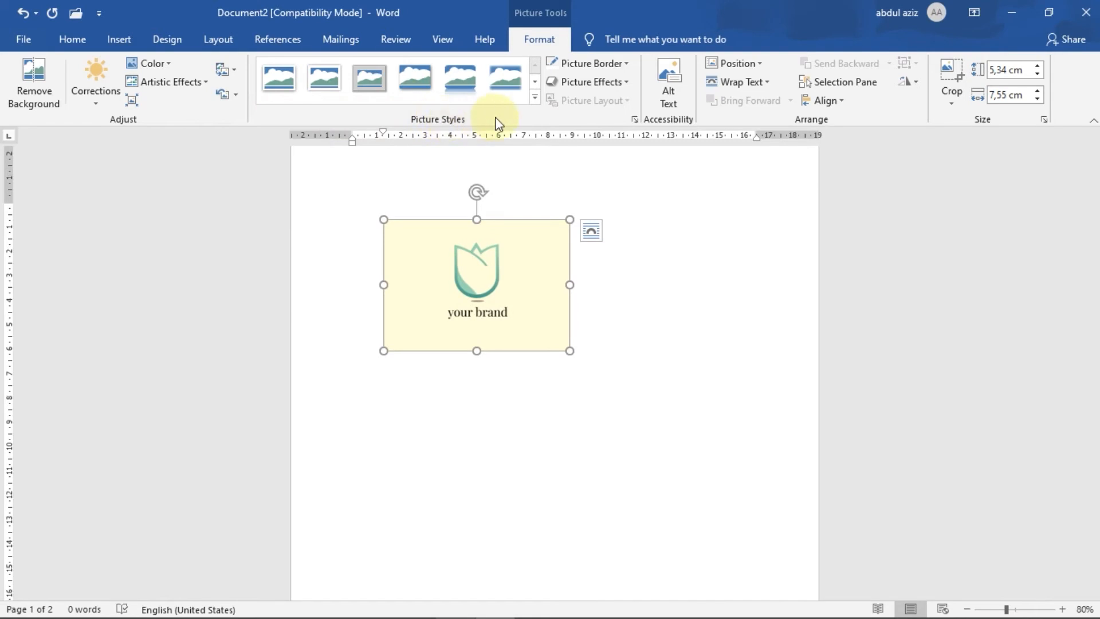
Try a picture style with a white frame and slanted perspective shadow on the logo picture, and undo it.
{"action": "left_click", "coordinate": [536, 98]}
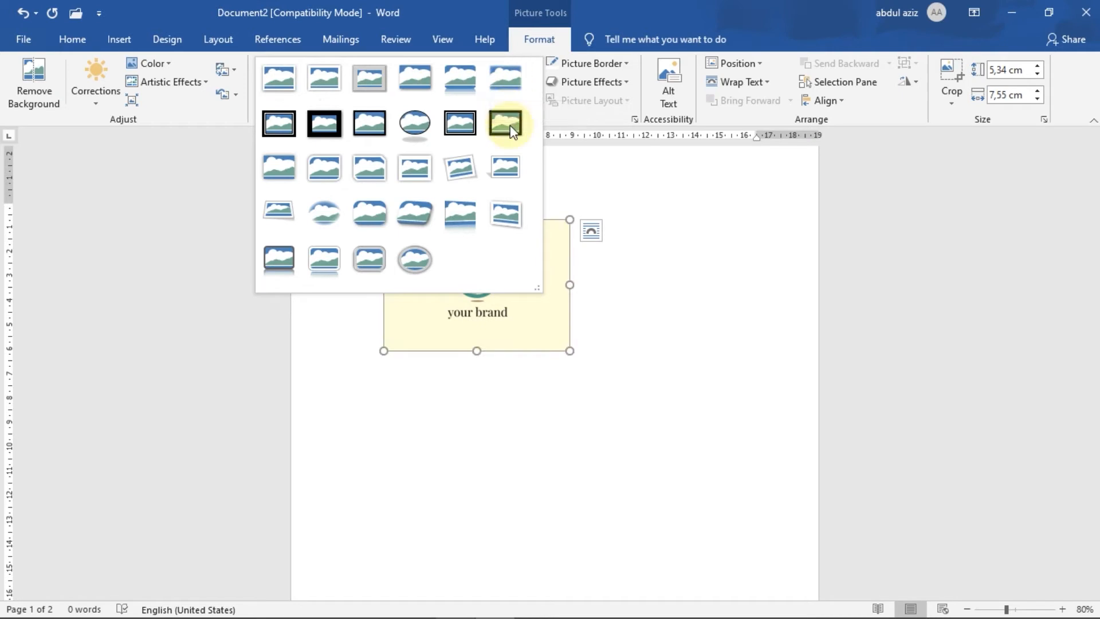
{"action": "left_click", "coordinate": [502, 166]}
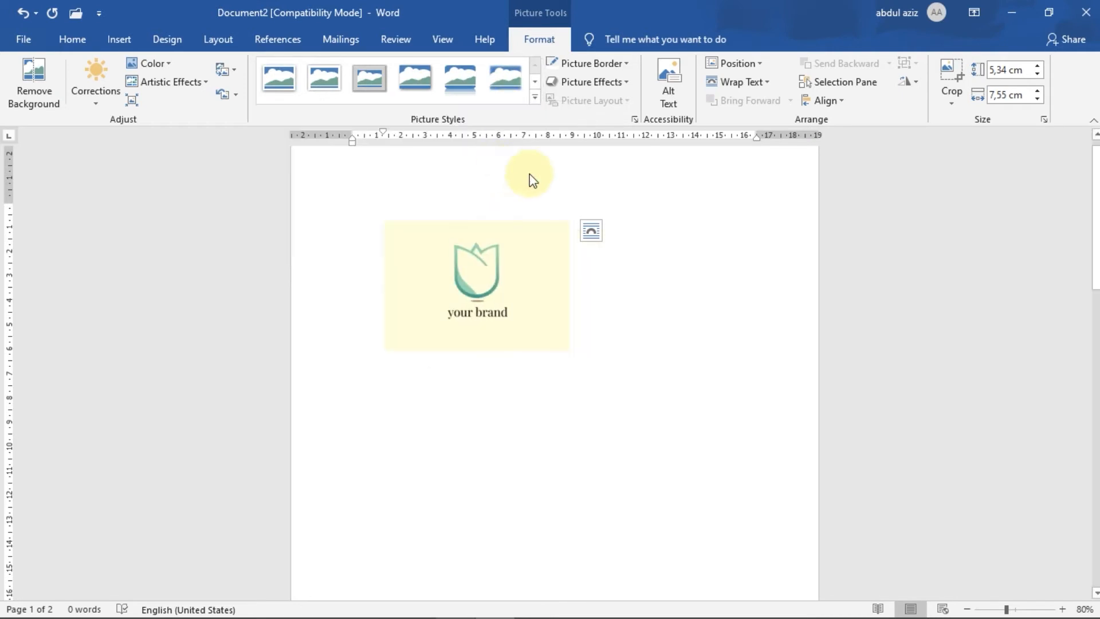
{"action": "left_click", "coordinate": [570, 181]}
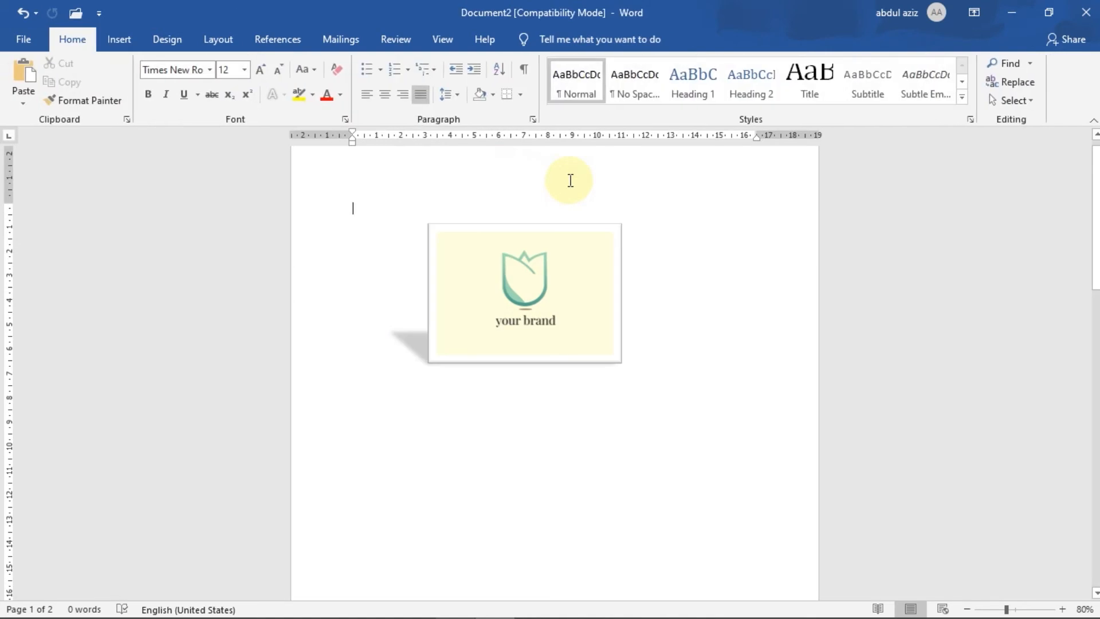
{"action": "key", "text": "ctrl+z"}
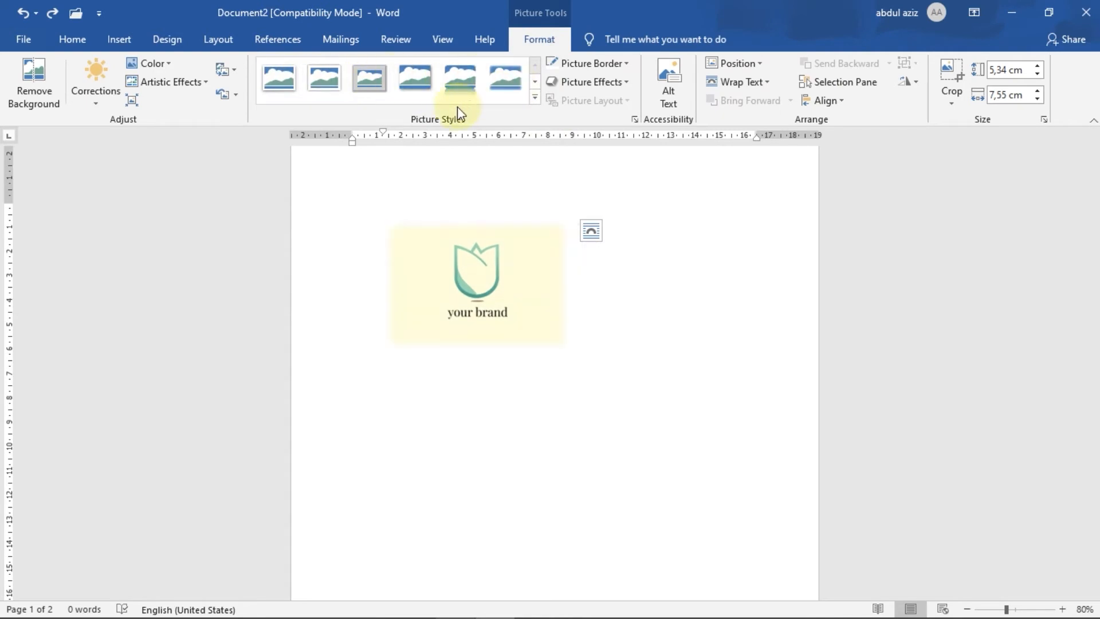
Give the logo picture a border in standard red.
{"action": "left_click", "coordinate": [629, 68]}
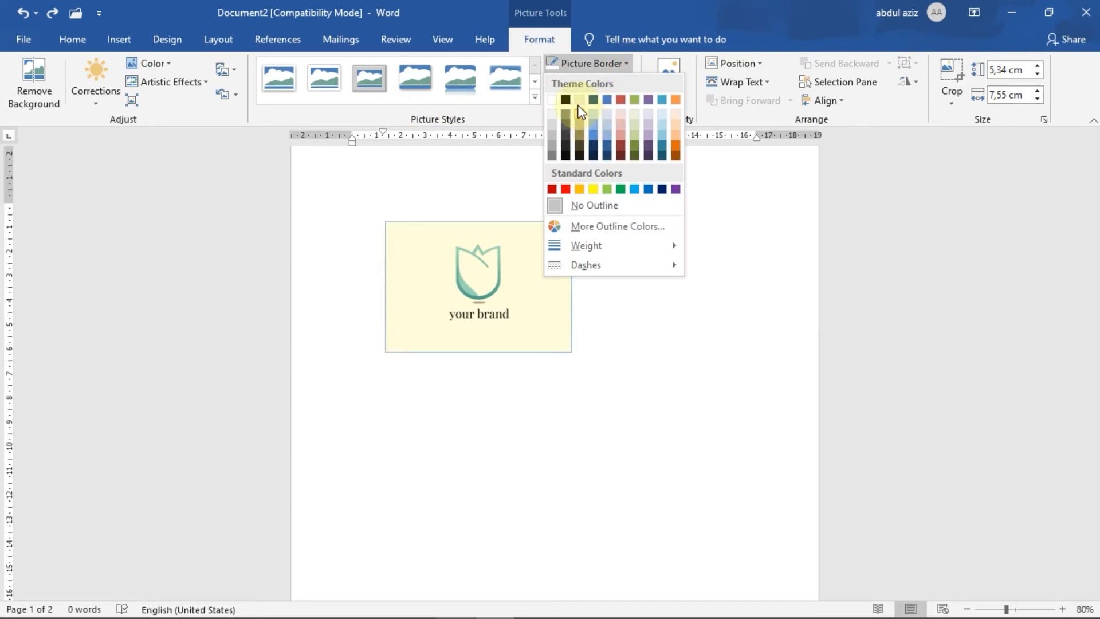
{"action": "left_click", "coordinate": [565, 189]}
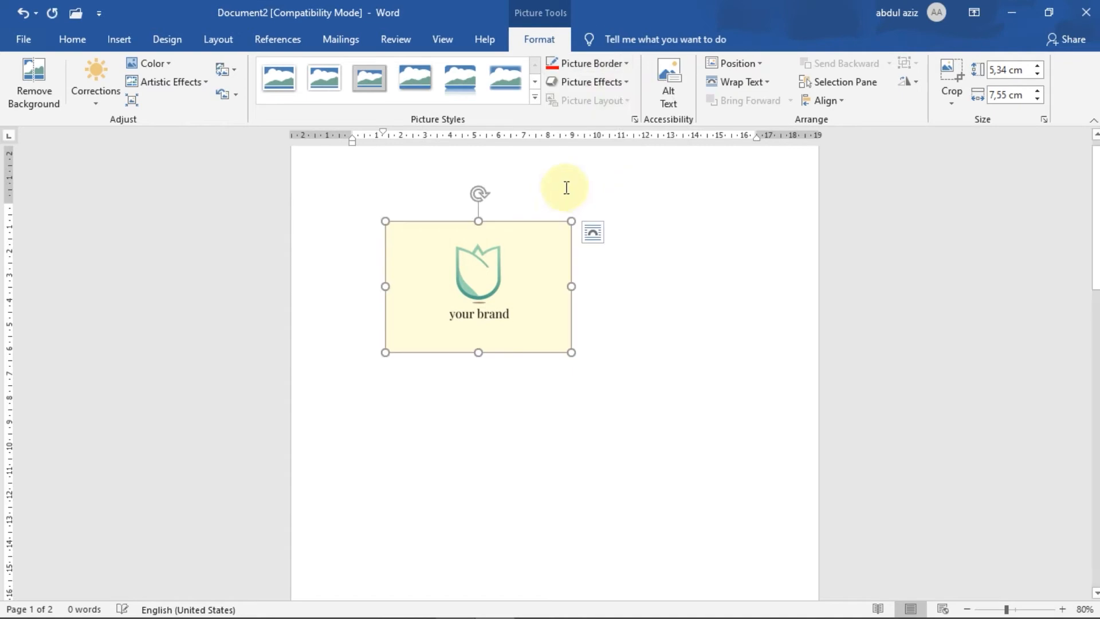
Apply the smallest light blue glow variation to the logo picture as a picture effect.
{"action": "left_click", "coordinate": [622, 83]}
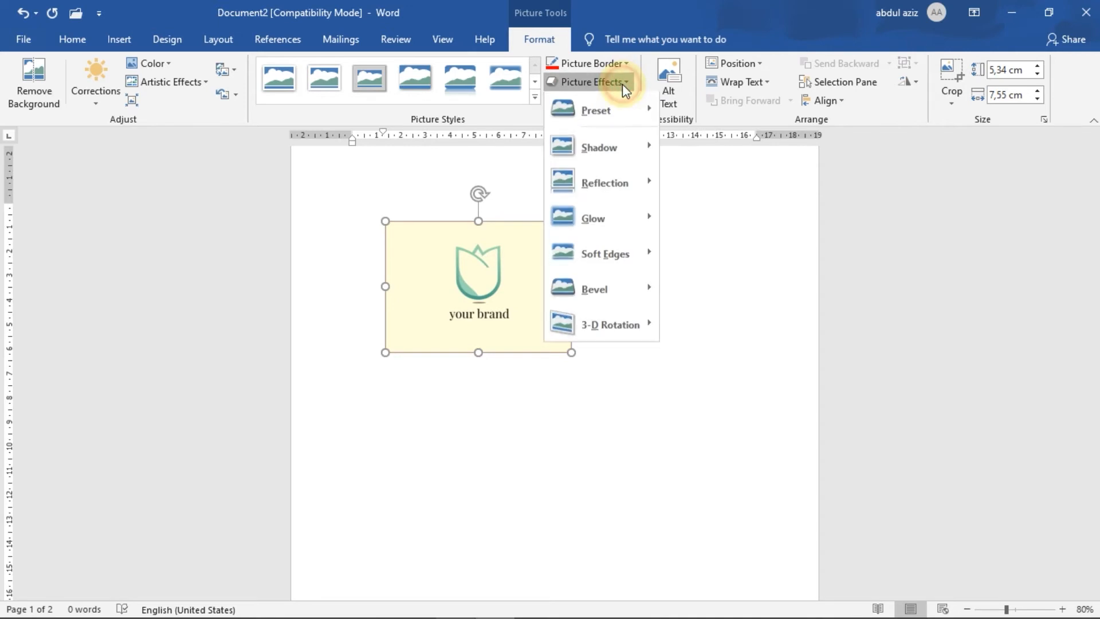
{"action": "mouse_move", "coordinate": [613, 118]}
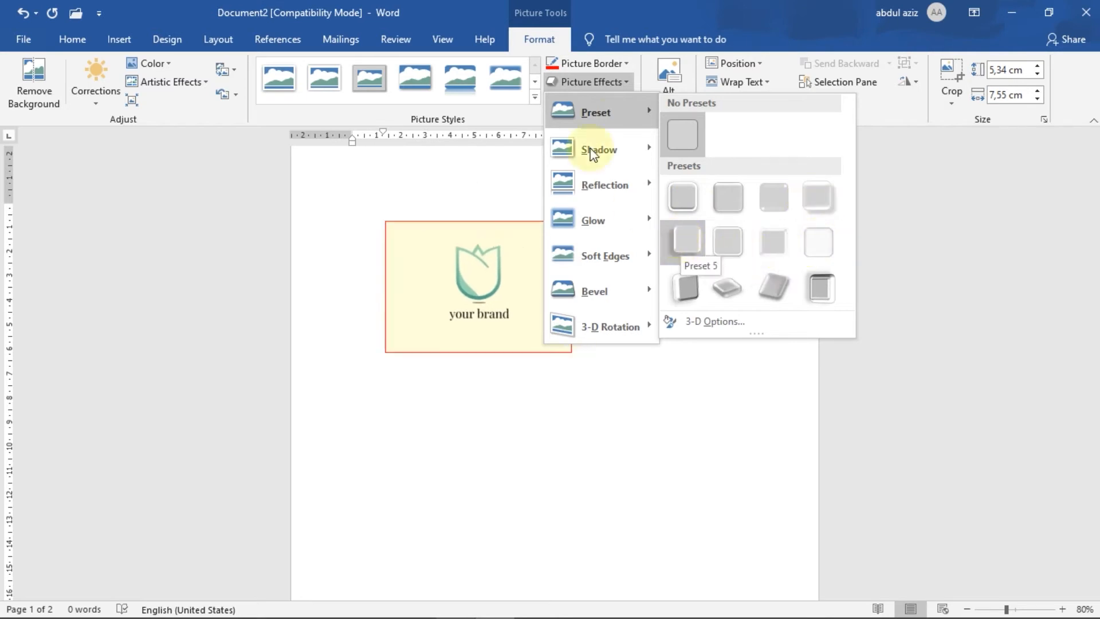
{"action": "mouse_move", "coordinate": [591, 148]}
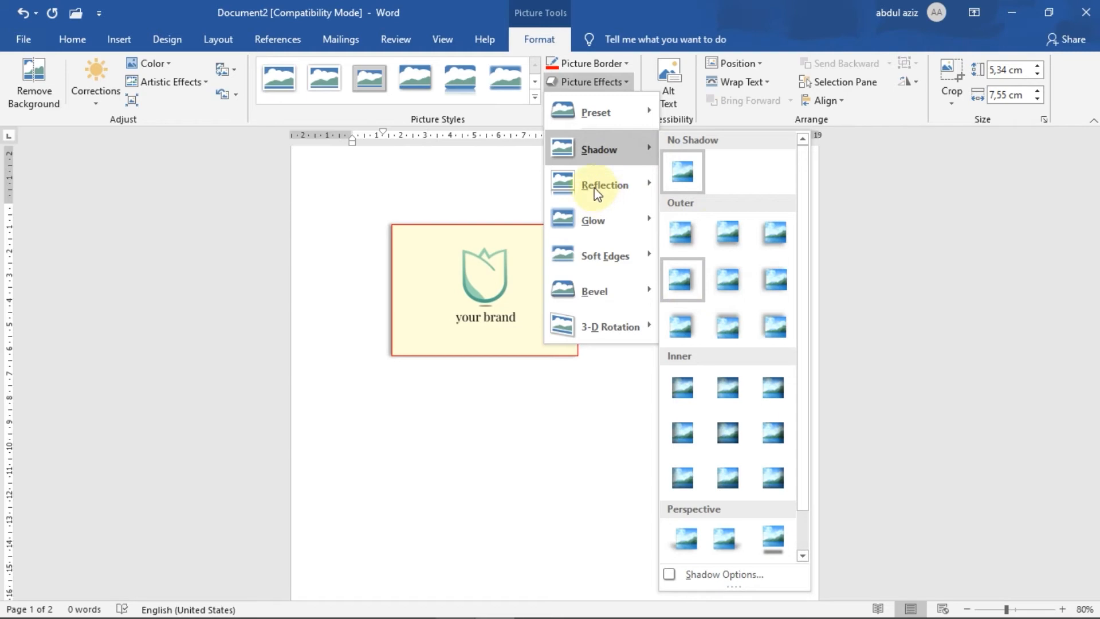
{"action": "mouse_move", "coordinate": [594, 190]}
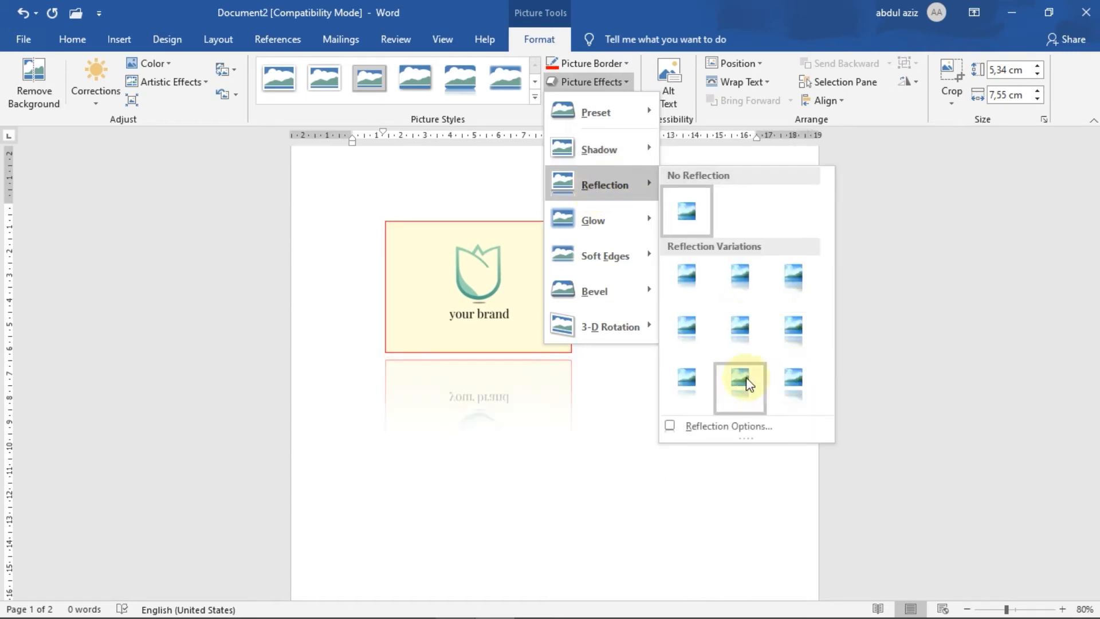
{"action": "mouse_move", "coordinate": [625, 221]}
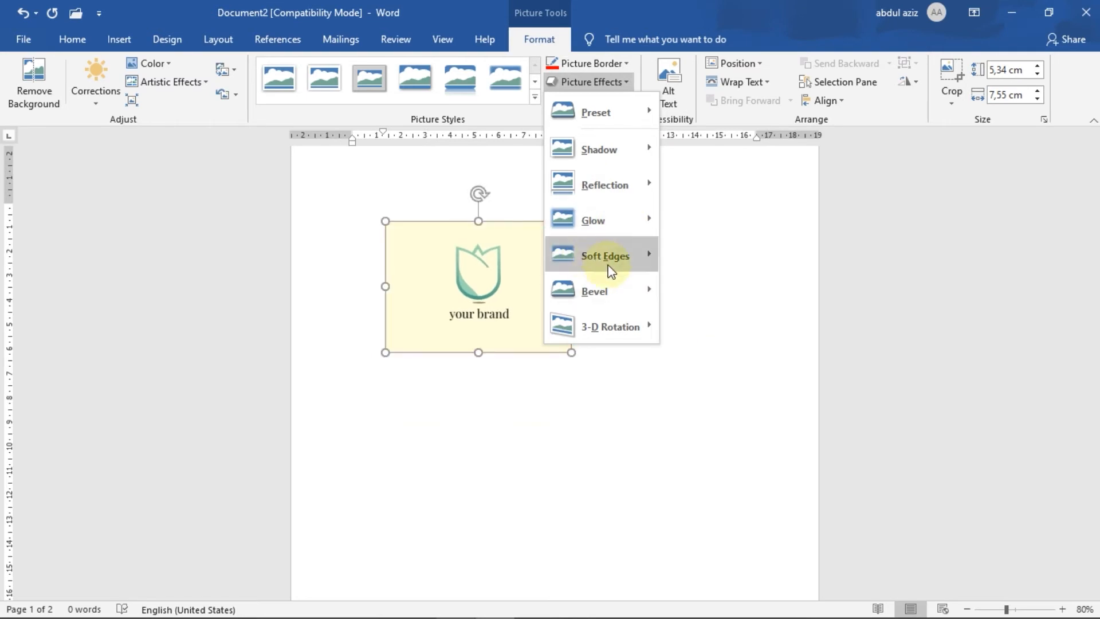
{"action": "mouse_move", "coordinate": [619, 260]}
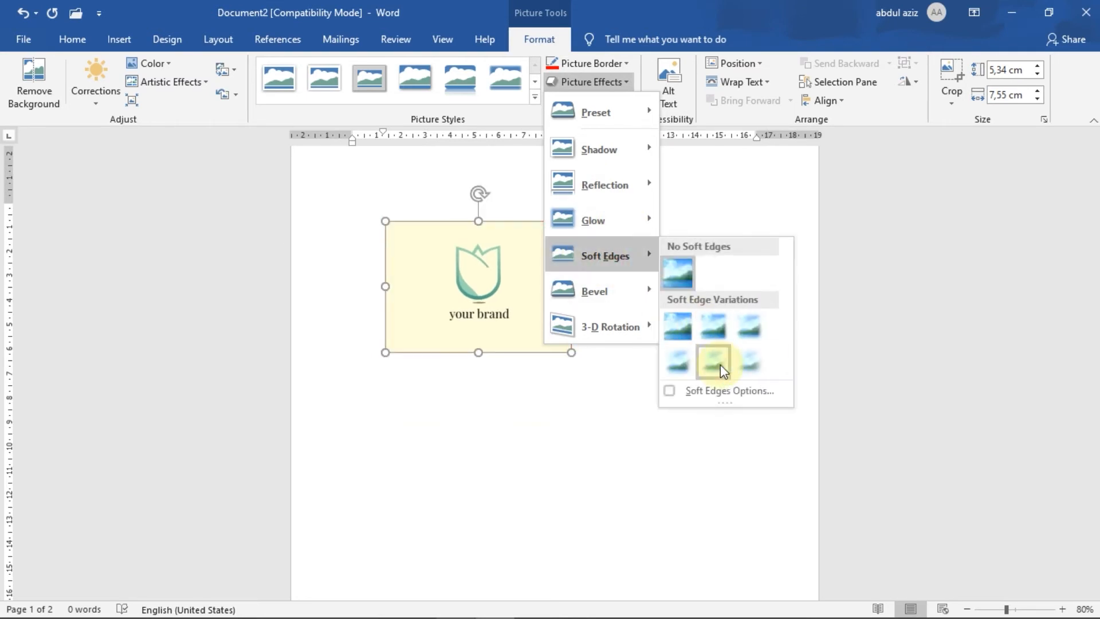
{"action": "mouse_move", "coordinate": [588, 302]}
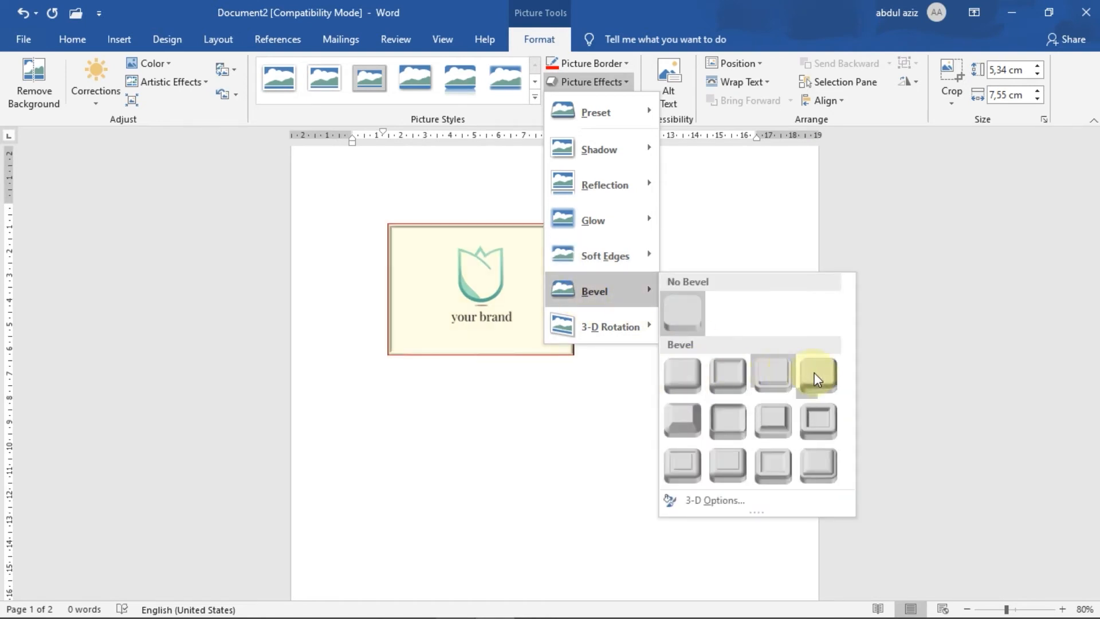
{"action": "mouse_move", "coordinate": [610, 327]}
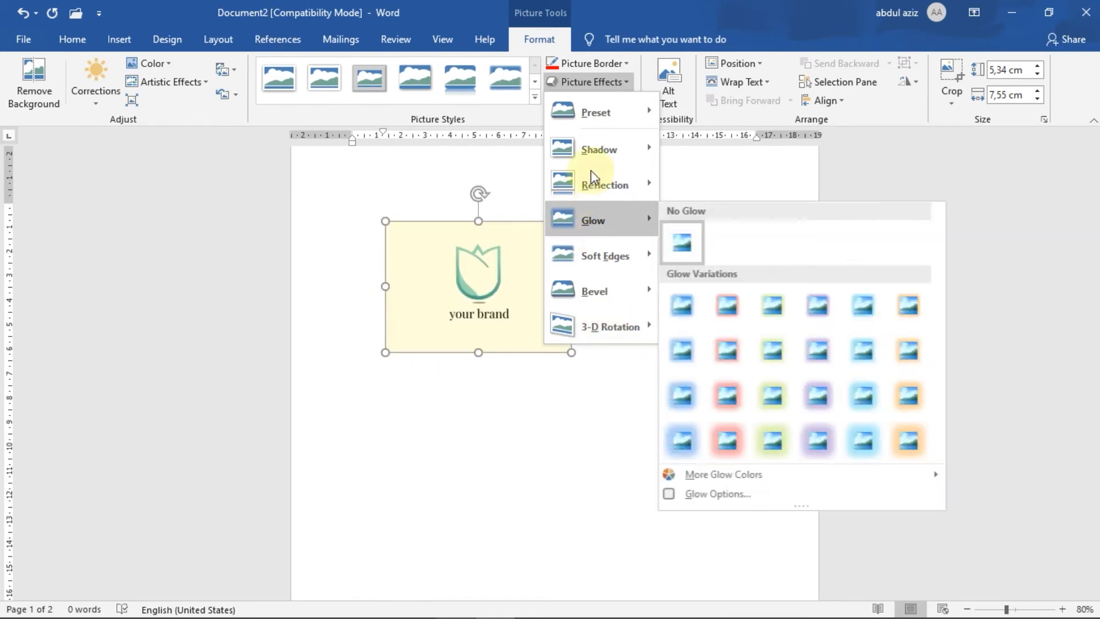
{"action": "left_click", "coordinate": [607, 182]}
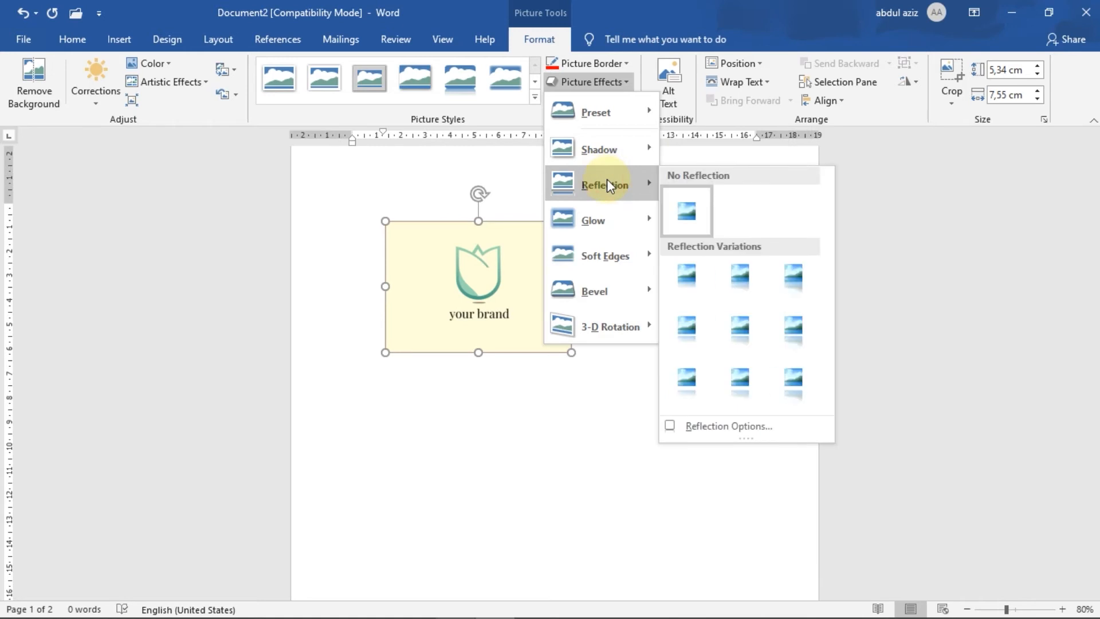
{"action": "left_click", "coordinate": [599, 223]}
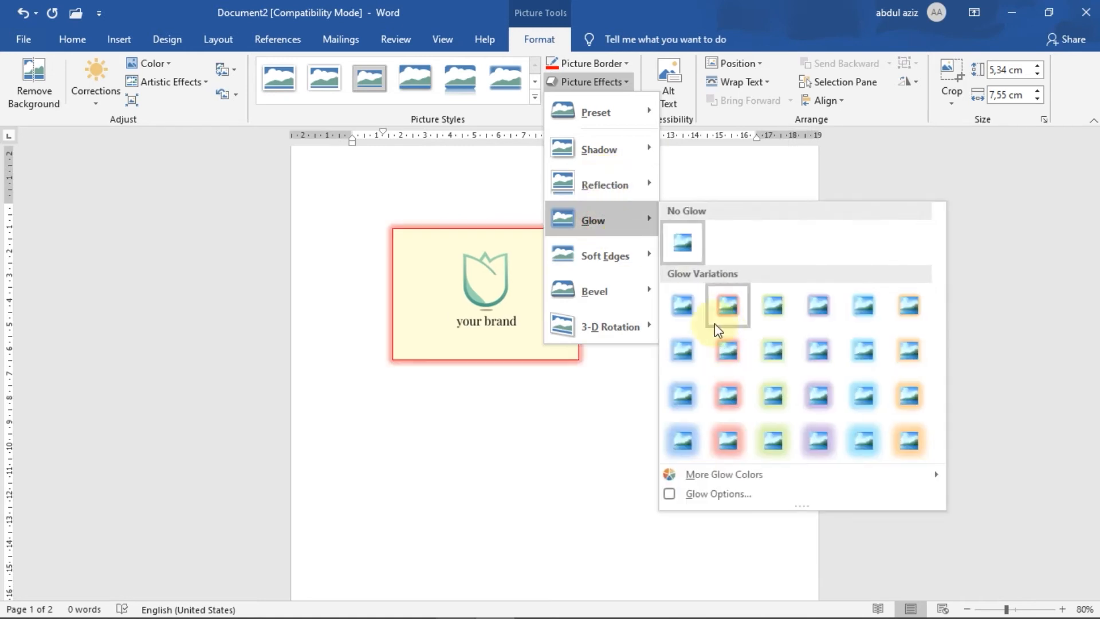
{"action": "left_click", "coordinate": [862, 308]}
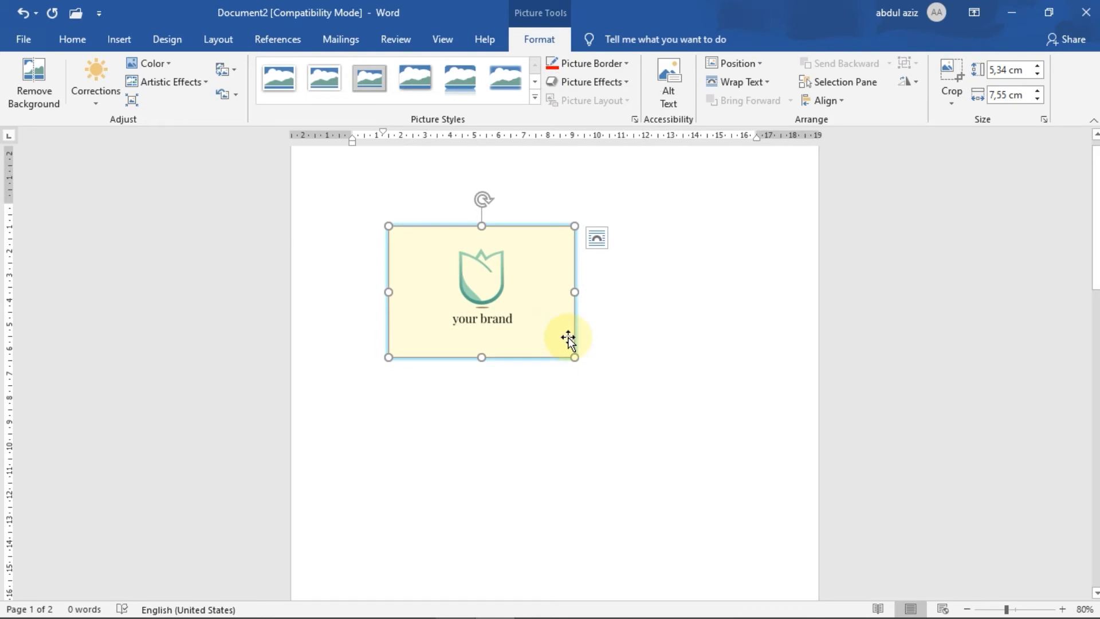
Position the logo picture in the middle center of the page with square text wrapping, and deselect it.
{"action": "left_click", "coordinate": [751, 64]}
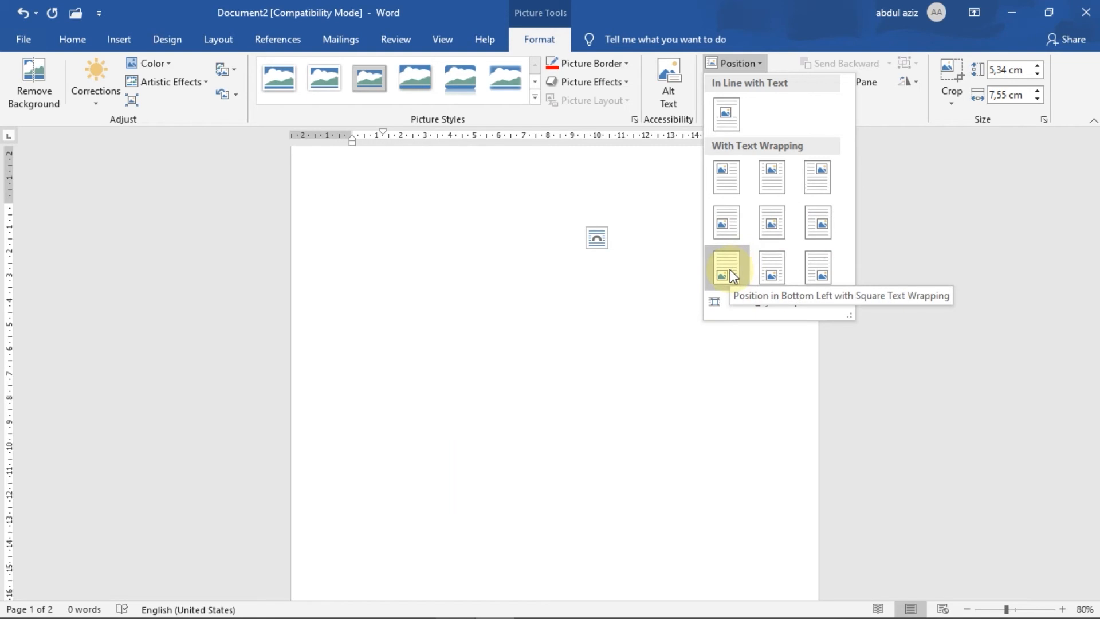
{"action": "scroll", "coordinate": [631, 321], "scroll_direction": "down", "scroll_amount": 4}
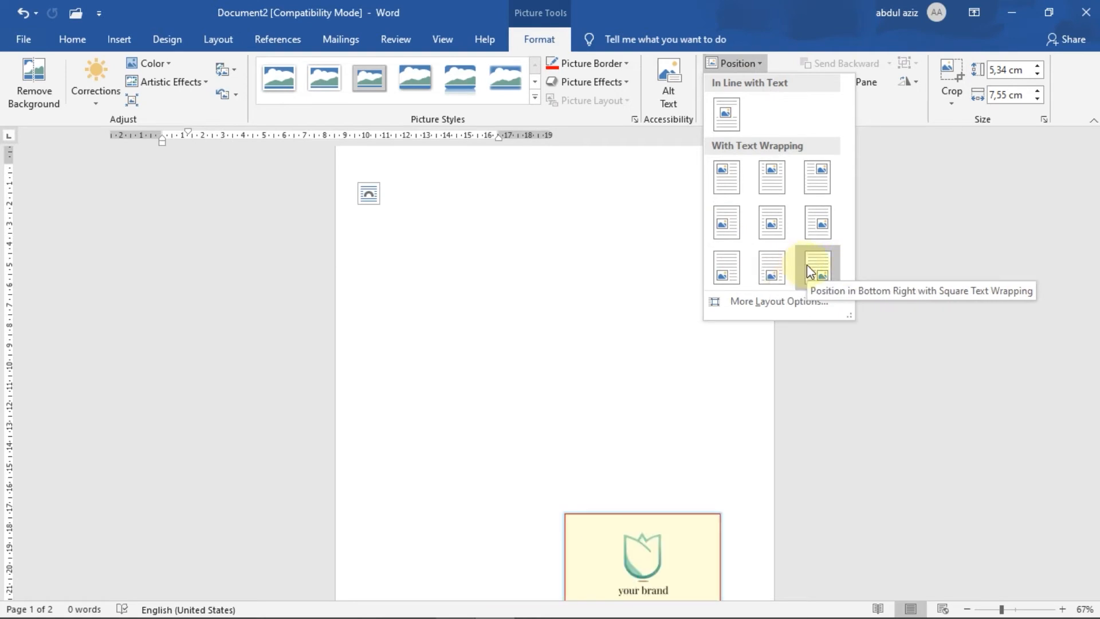
{"action": "left_click", "coordinate": [769, 222]}
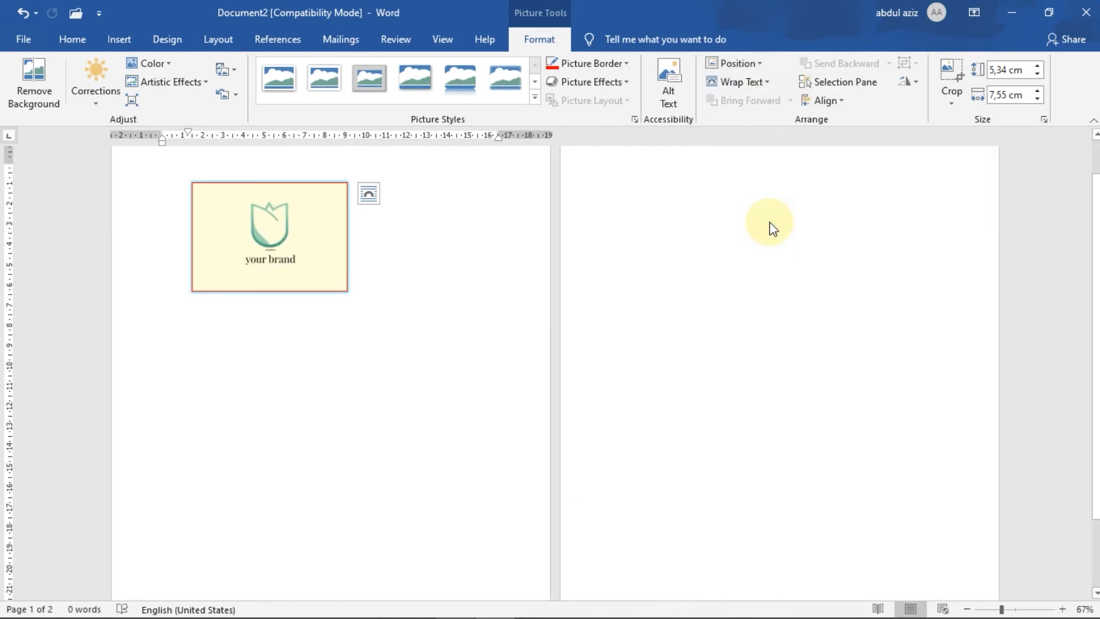
{"action": "left_click", "coordinate": [672, 223]}
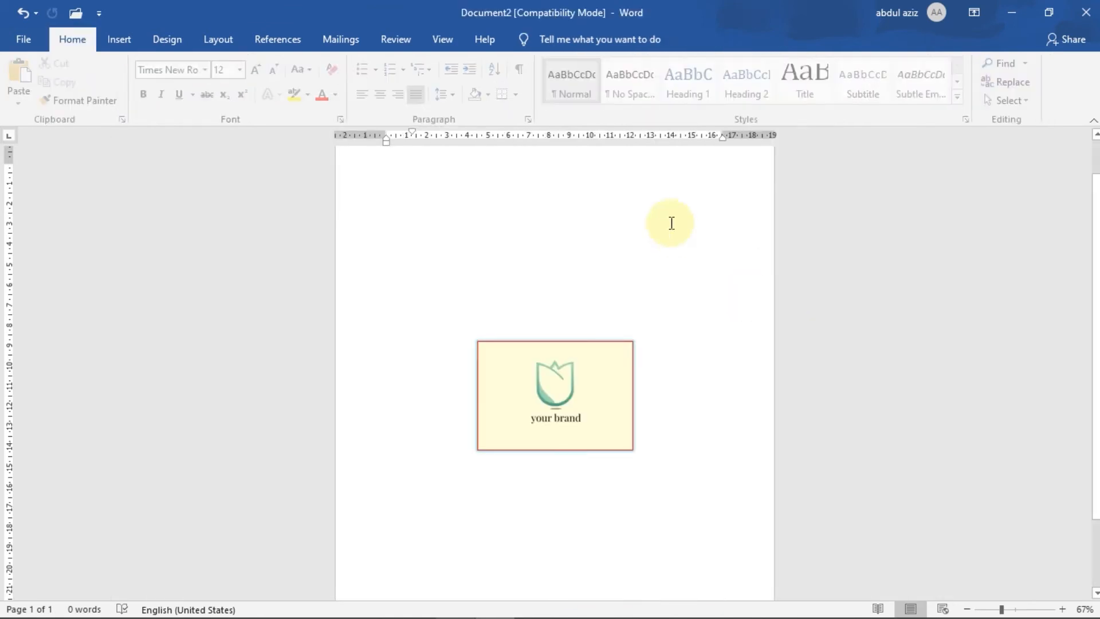
Crop the logo picture closely around the emblem and its caption, to about 4.4 cm high and 4.7 cm wide.
{"action": "left_click", "coordinate": [554, 397]}
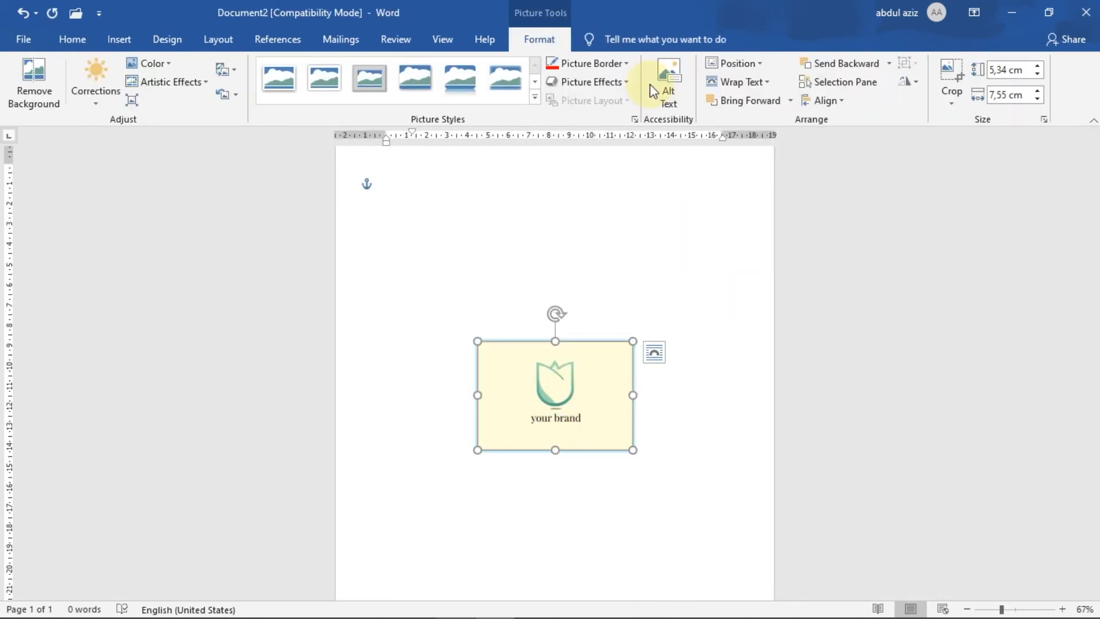
{"action": "left_click", "coordinate": [953, 105]}
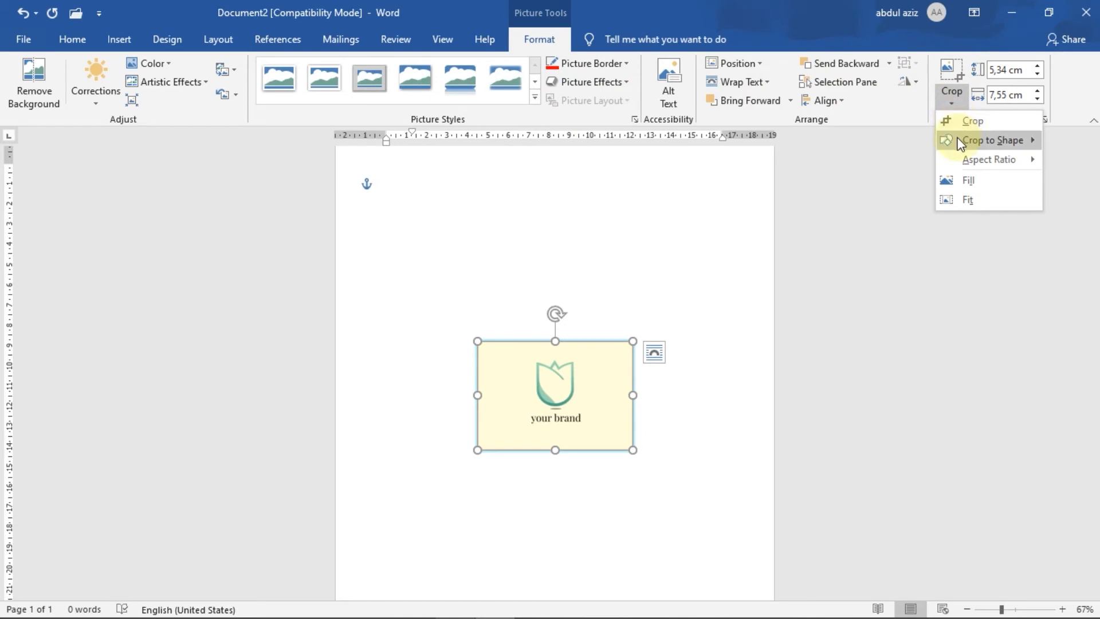
{"action": "mouse_move", "coordinate": [960, 143]}
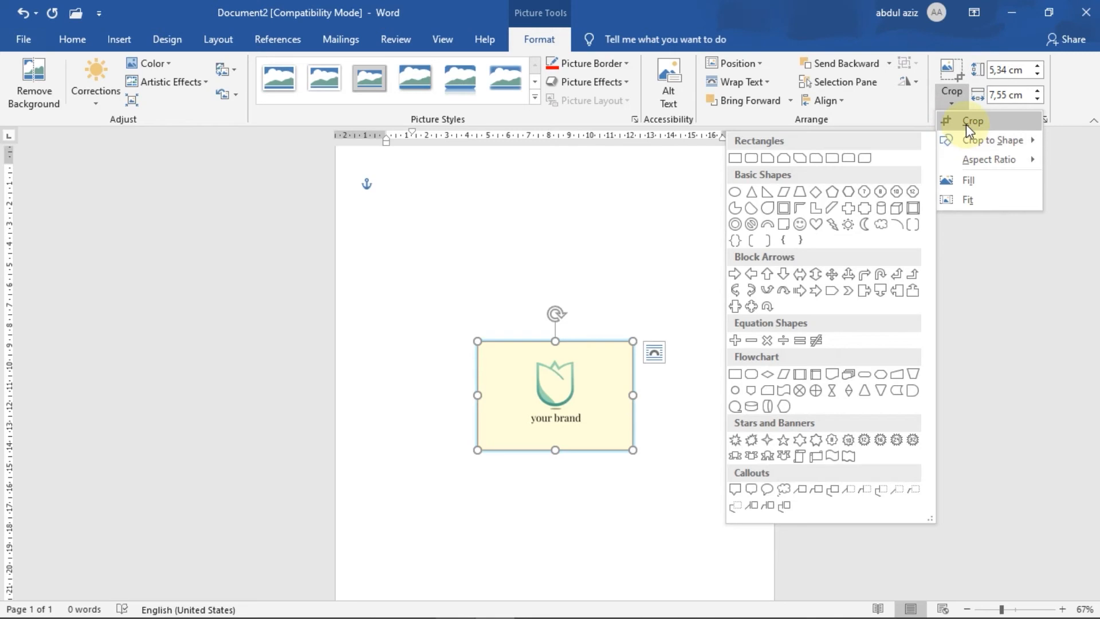
{"action": "left_click", "coordinate": [967, 124]}
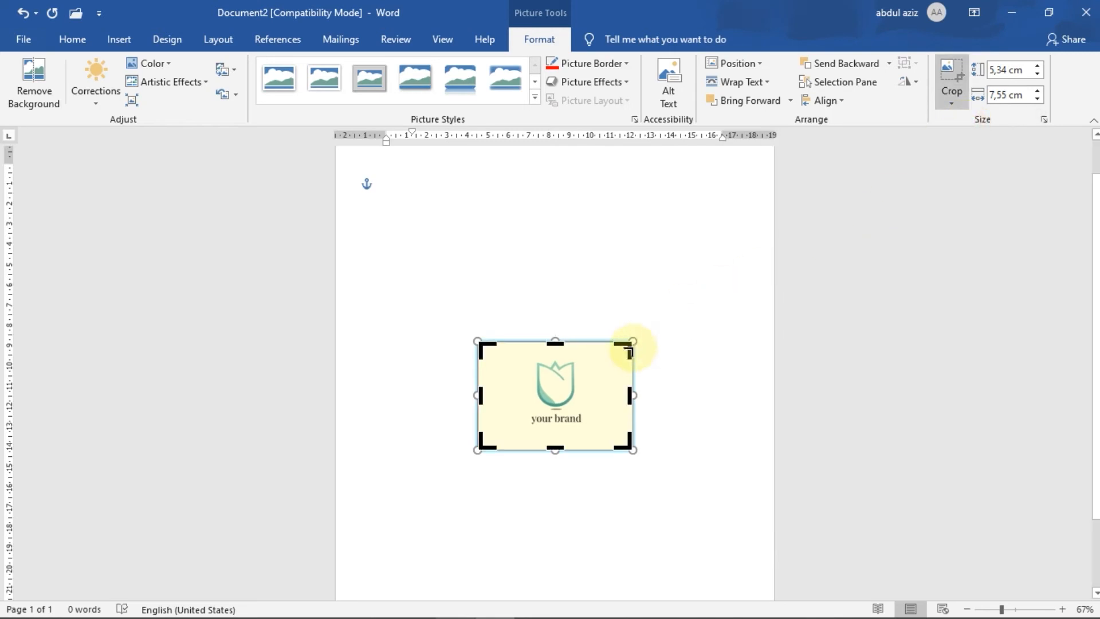
{"action": "left_click_drag", "start_coordinate": [629, 342], "coordinate": [606, 349]}
{"action": "left_click", "coordinate": [528, 408]}
{"action": "left_click_drag", "start_coordinate": [483, 444], "coordinate": [506, 434]}
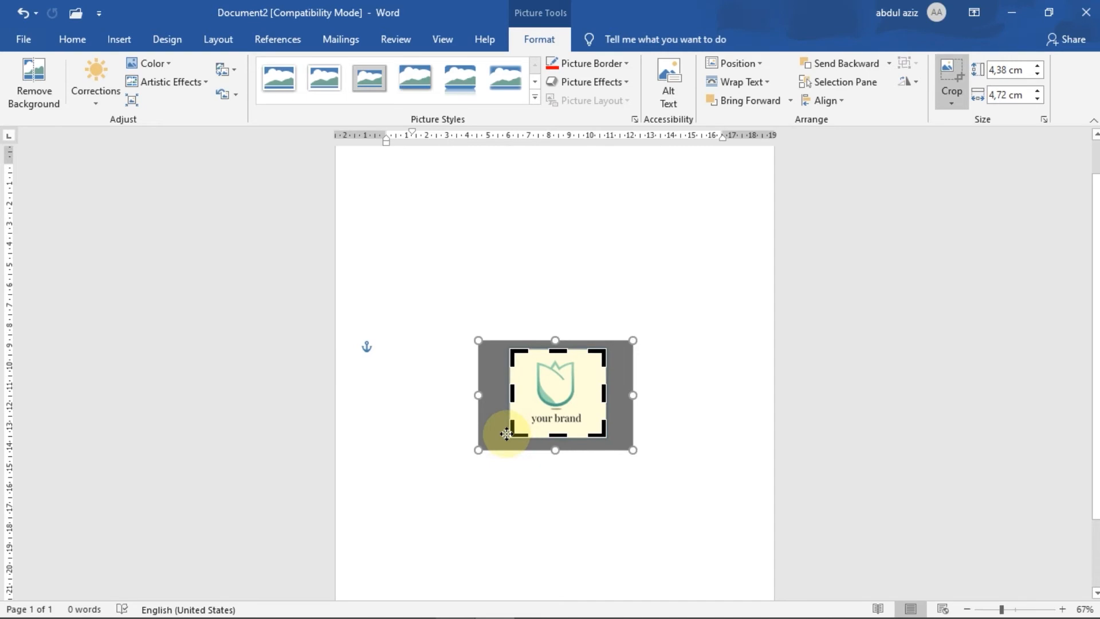
{"action": "left_click", "coordinate": [504, 427]}
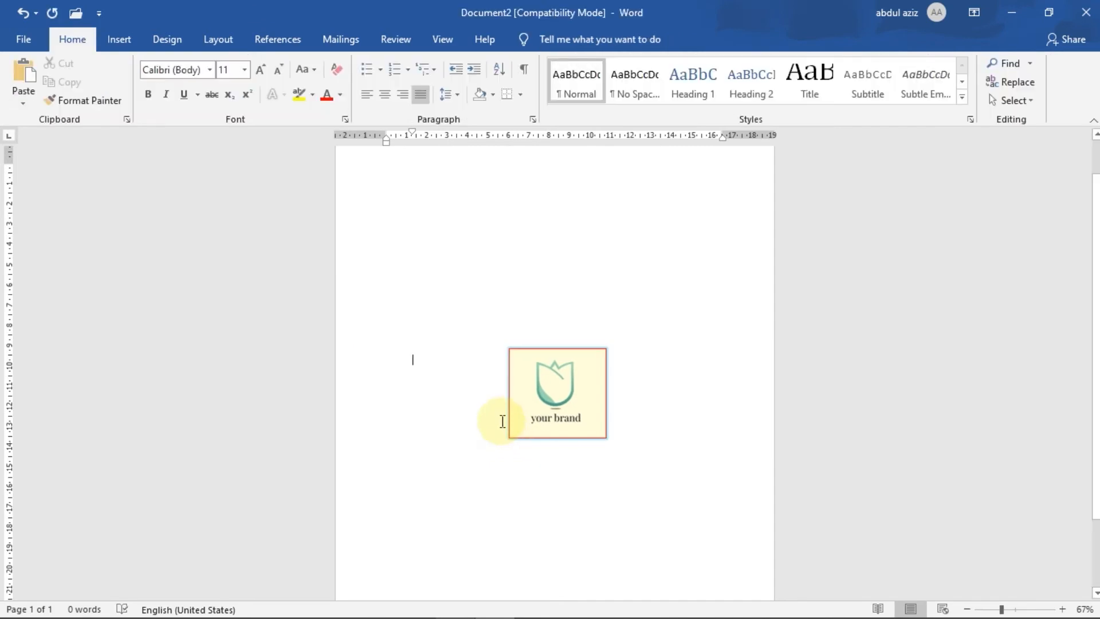
Enlarge the cropped logo picture freehand from its corners to about 11.1 cm high and 11.9 cm wide.
{"action": "left_click", "coordinate": [523, 422]}
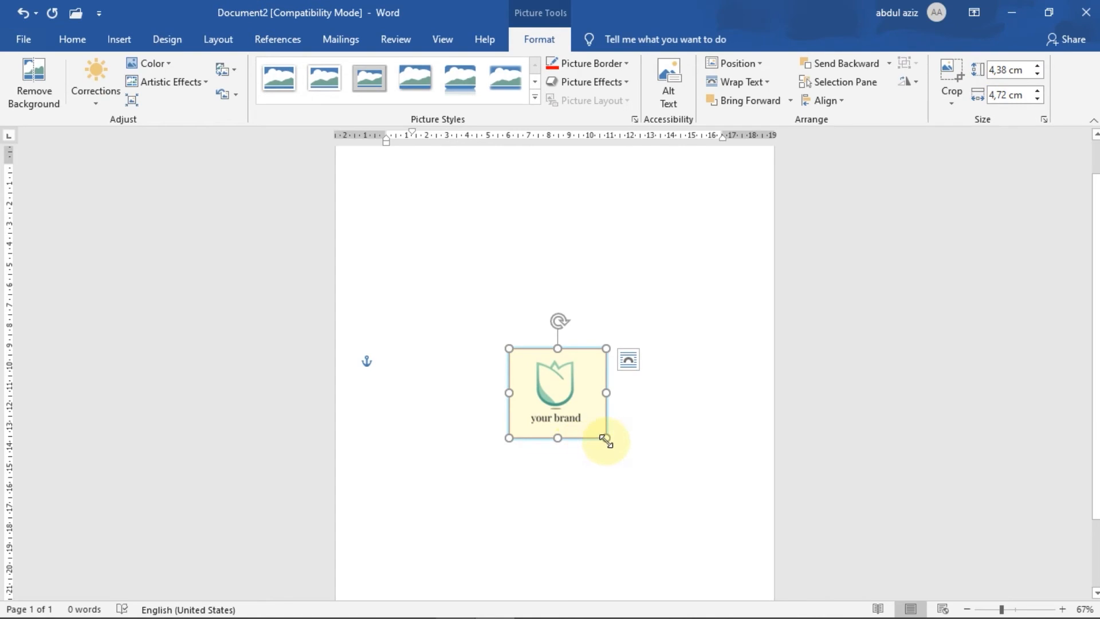
{"action": "left_click_drag", "start_coordinate": [606, 439], "coordinate": [671, 501]}
{"action": "left_click_drag", "start_coordinate": [506, 344], "coordinate": [453, 295]}
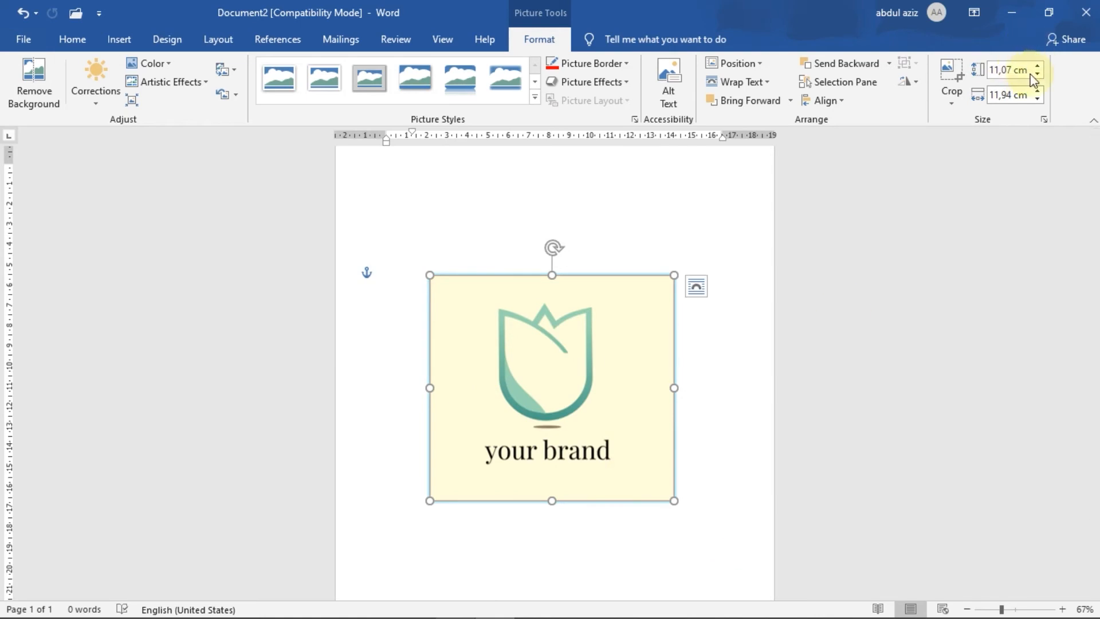
Set the logo picture's height to 10 cm, and set its width to 10 cm.
{"action": "left_click_drag", "start_coordinate": [990, 70], "coordinate": [1014, 73]}
{"action": "type", "text": "10"}
{"action": "left_click", "coordinate": [997, 94]}
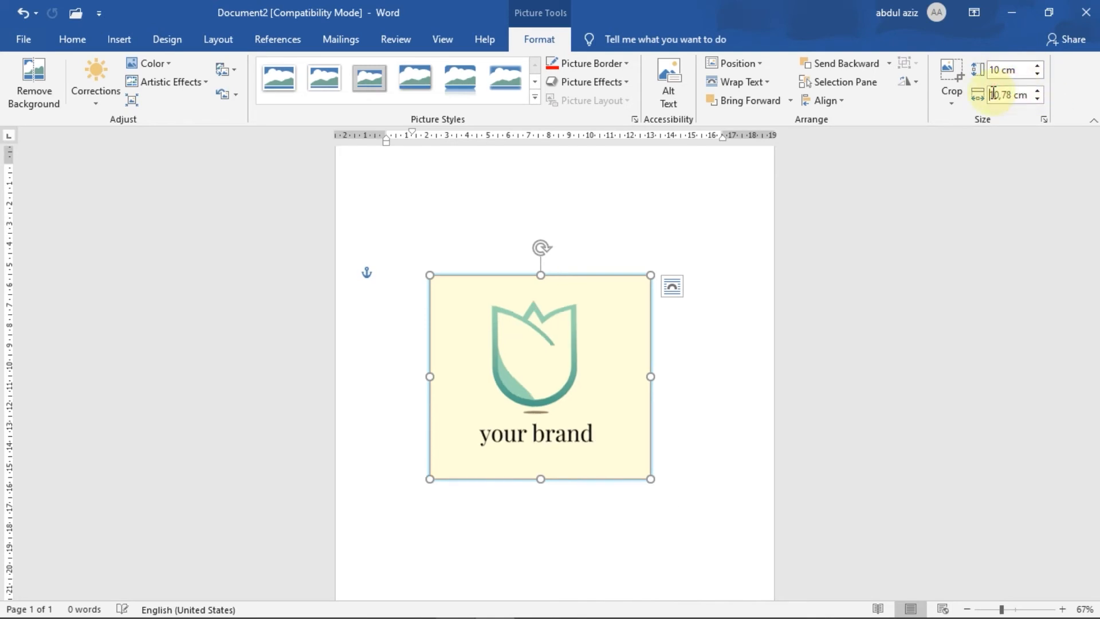
{"action": "left_click_drag", "start_coordinate": [993, 94], "coordinate": [1017, 94]}
{"action": "type", "text": "10"}
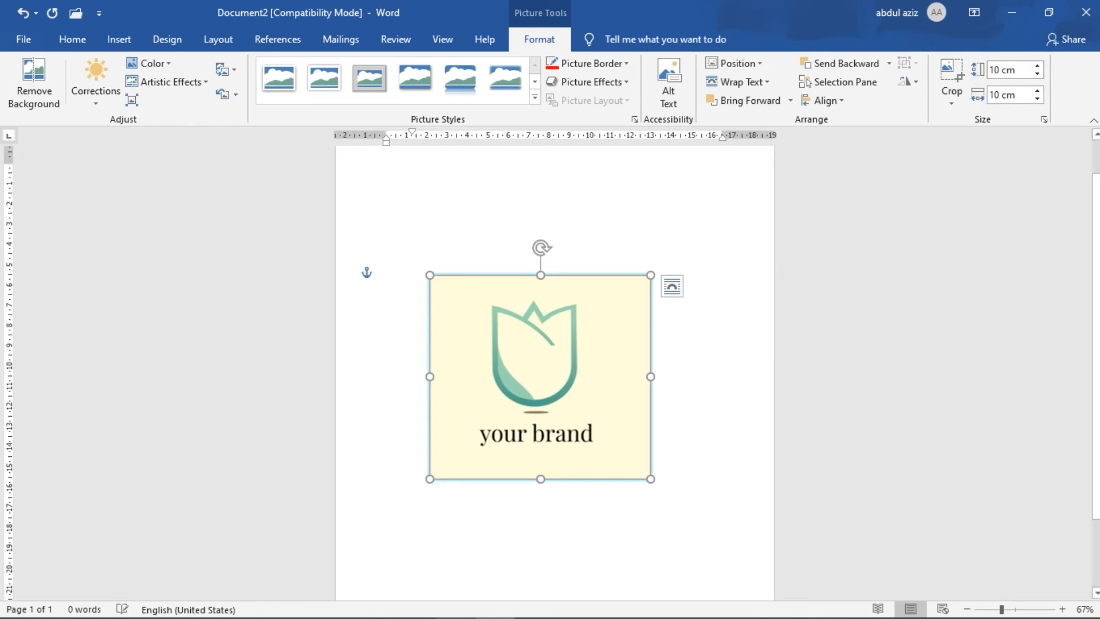
{"action": "left_click", "coordinate": [1017, 94]}
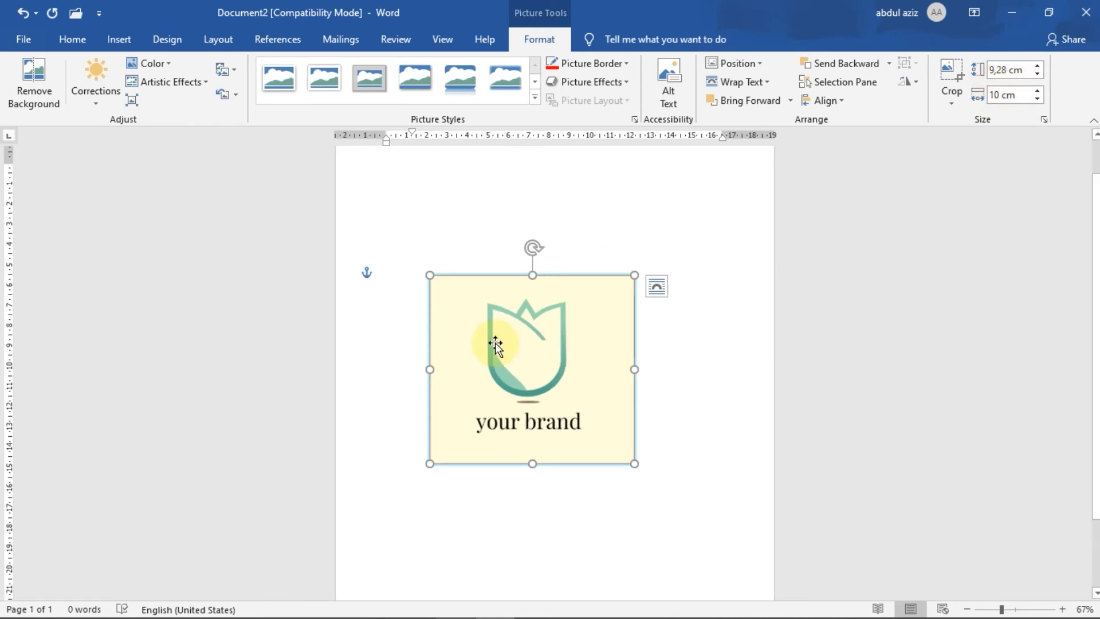
Move the logo picture up to the top of the page, slightly right of the center.
{"action": "left_click", "coordinate": [538, 485]}
{"action": "left_click_drag", "start_coordinate": [1097, 367], "coordinate": [1096, 332]}
{"action": "left_click_drag", "start_coordinate": [526, 422], "coordinate": [560, 302]}
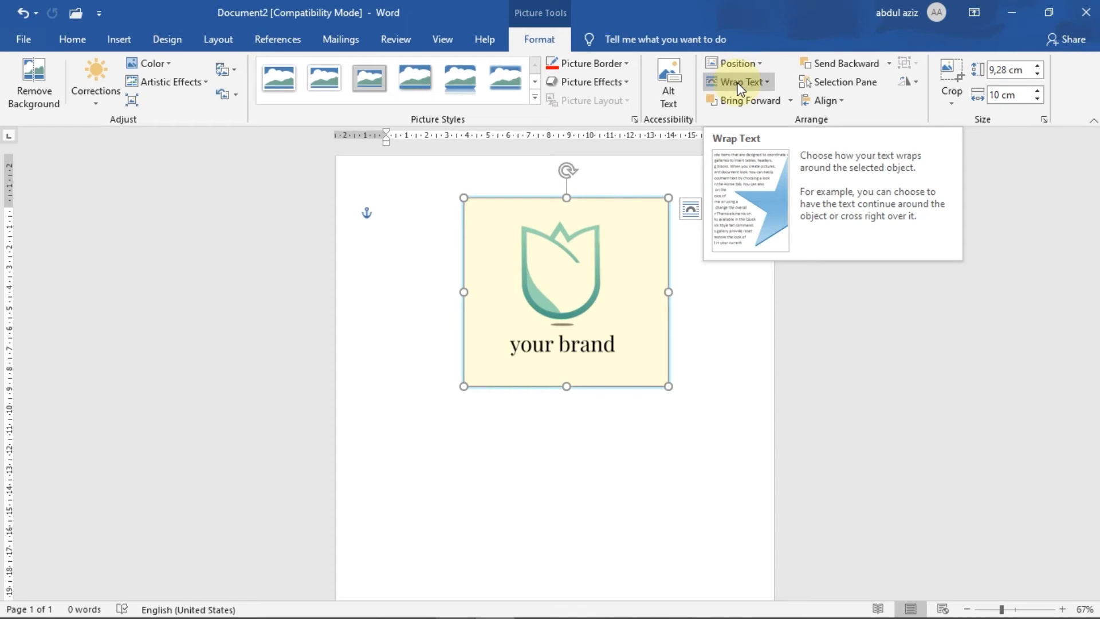
Write "Indonesia adalah negara terbesar ke 4 di dunia dengan luas banyak banget" as a line below the logo picture.
{"action": "left_click", "coordinate": [629, 445]}
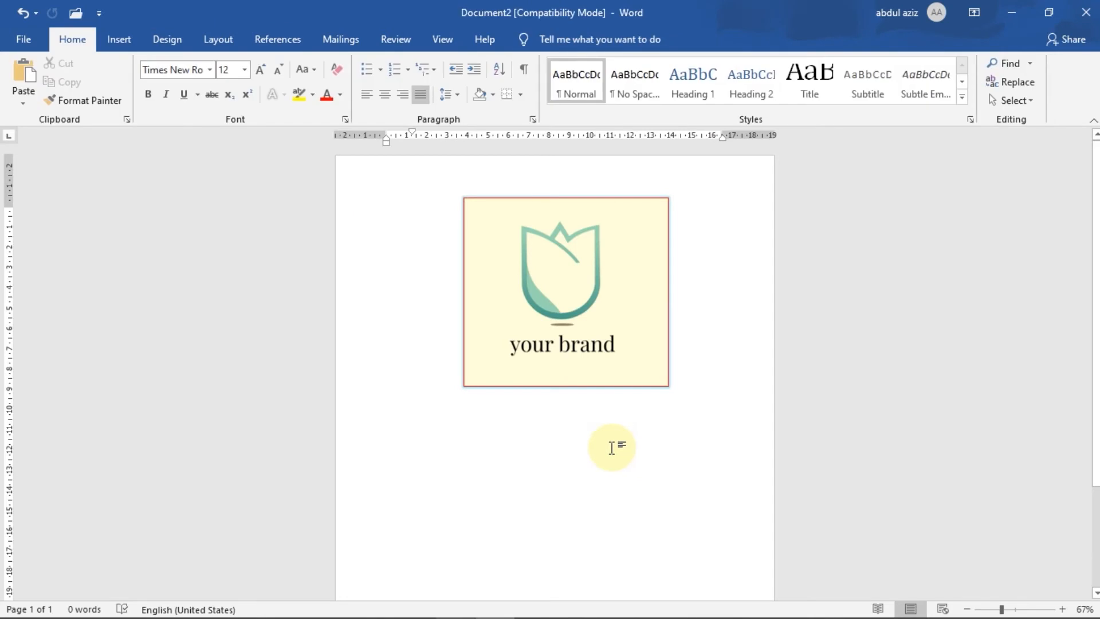
{"action": "type", "text": "indo"}
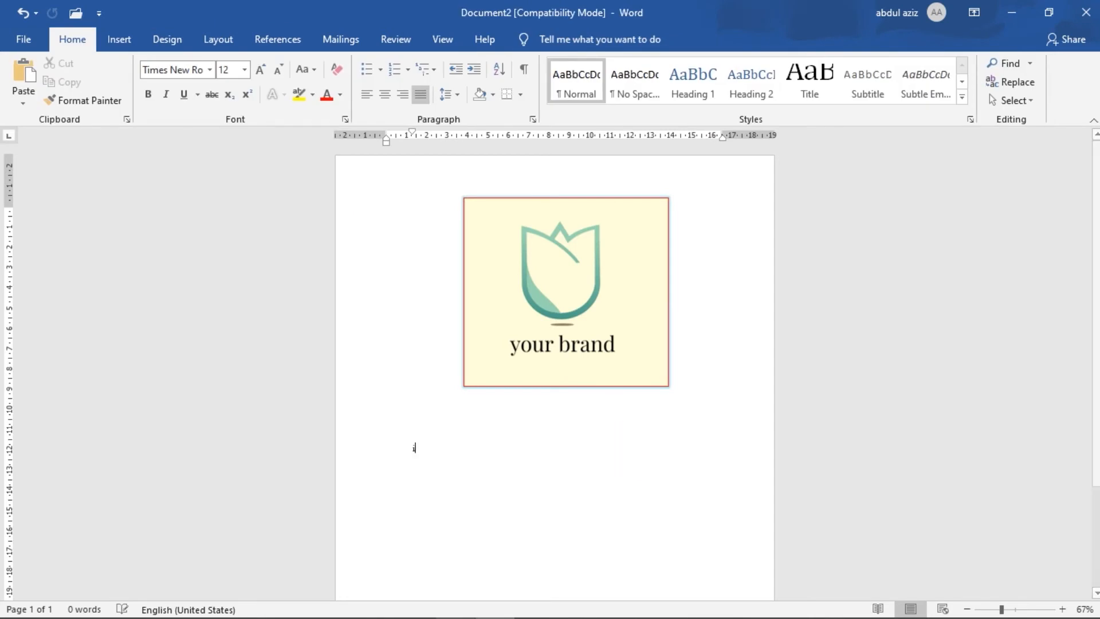
{"action": "type", "text": "nesia adalah negara terbesar ke 4"}
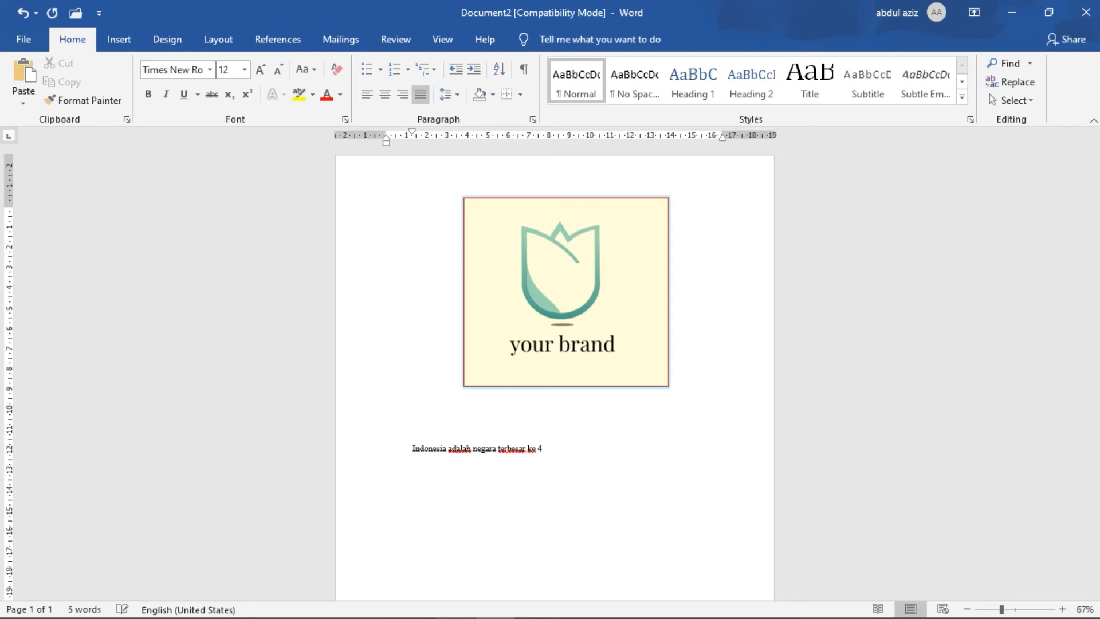
{"action": "type", "text": " di dunia dengan luas banyak banget"}
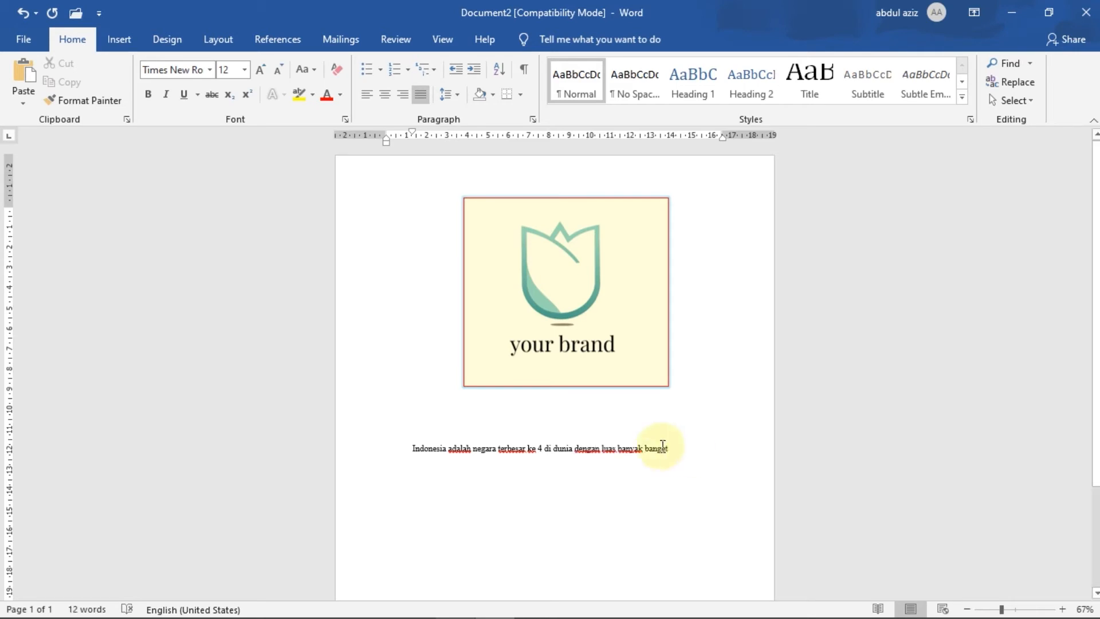
Increase the font size of the whole sentence below the logo by one increment, and deselect it.
{"action": "triple_click", "coordinate": [673, 448]}
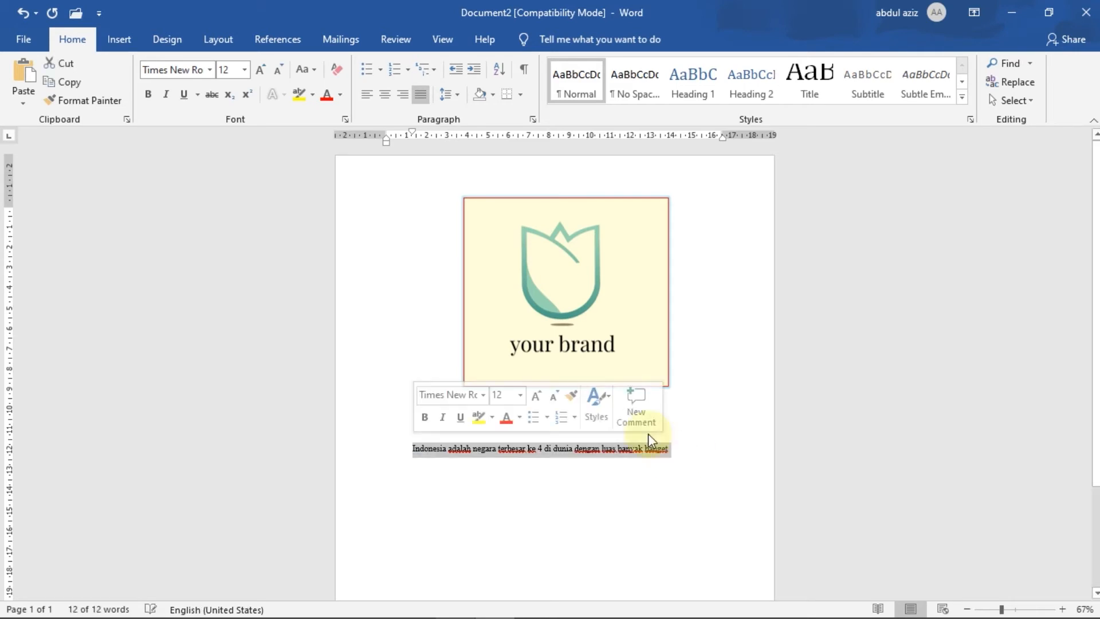
{"action": "left_click", "coordinate": [261, 71]}
{"action": "left_click", "coordinate": [382, 267]}
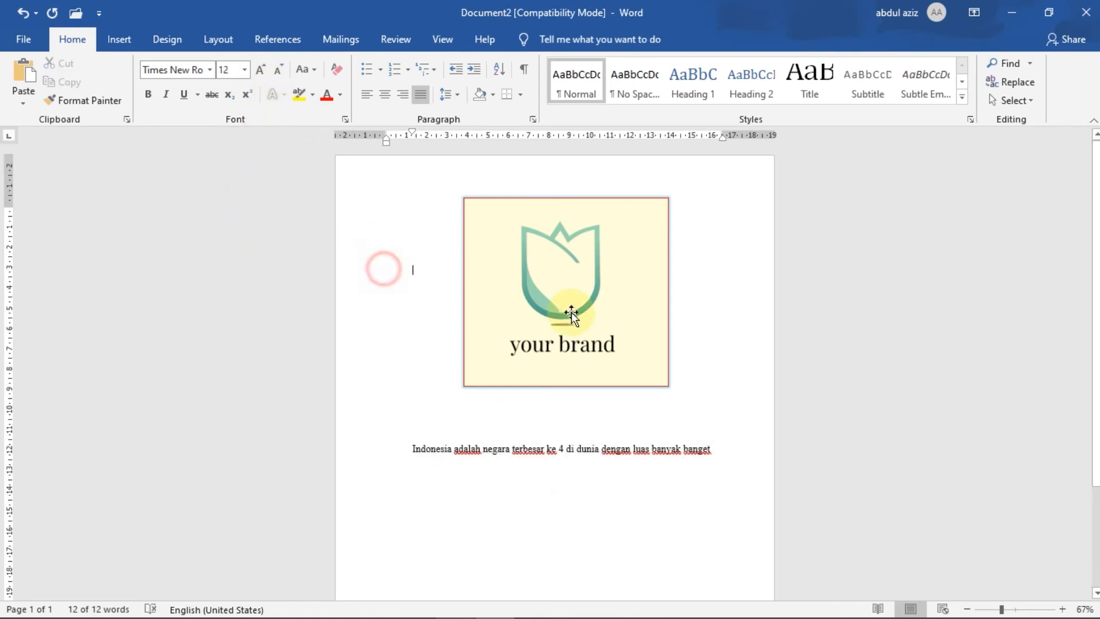
Resize the logo picture to about 5.4 cm high and 5.9 cm wide, and place it just above the sentence.
{"action": "left_click", "coordinate": [569, 312]}
{"action": "left_click_drag", "start_coordinate": [668, 386], "coordinate": [585, 281]}
{"action": "left_click_drag", "start_coordinate": [528, 242], "coordinate": [568, 359]}
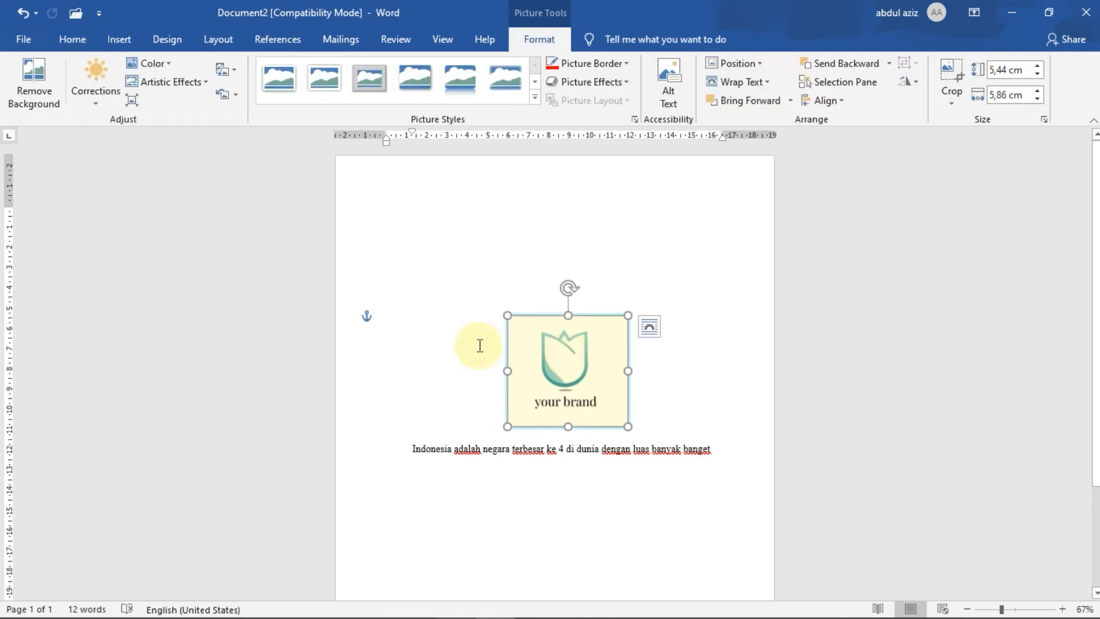
Set the logo picture's wrapping to In Line with Text and place it between the words "Indonesia" and "adalah".
{"action": "left_click", "coordinate": [754, 86]}
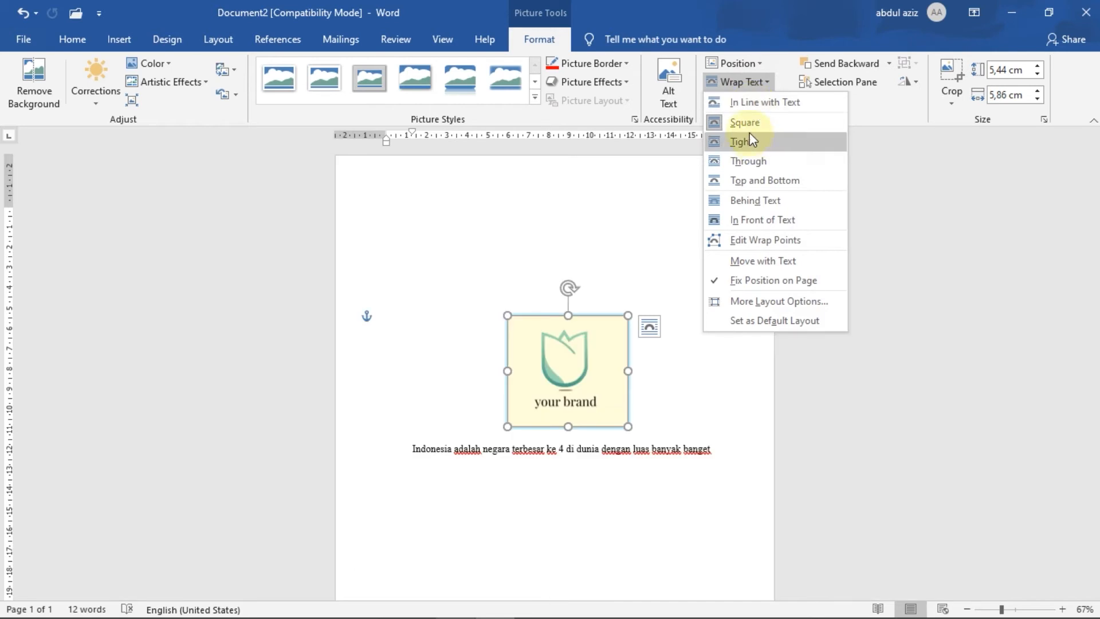
{"action": "left_click", "coordinate": [746, 101]}
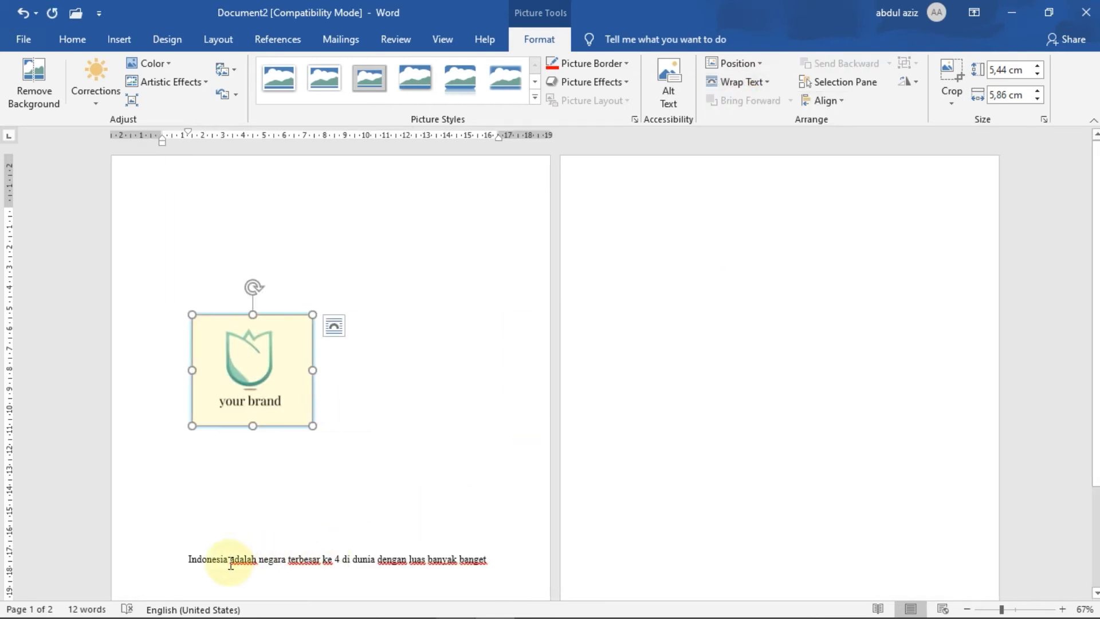
{"action": "left_click", "coordinate": [229, 560]}
{"action": "left_click_drag", "start_coordinate": [251, 370], "coordinate": [230, 557]}
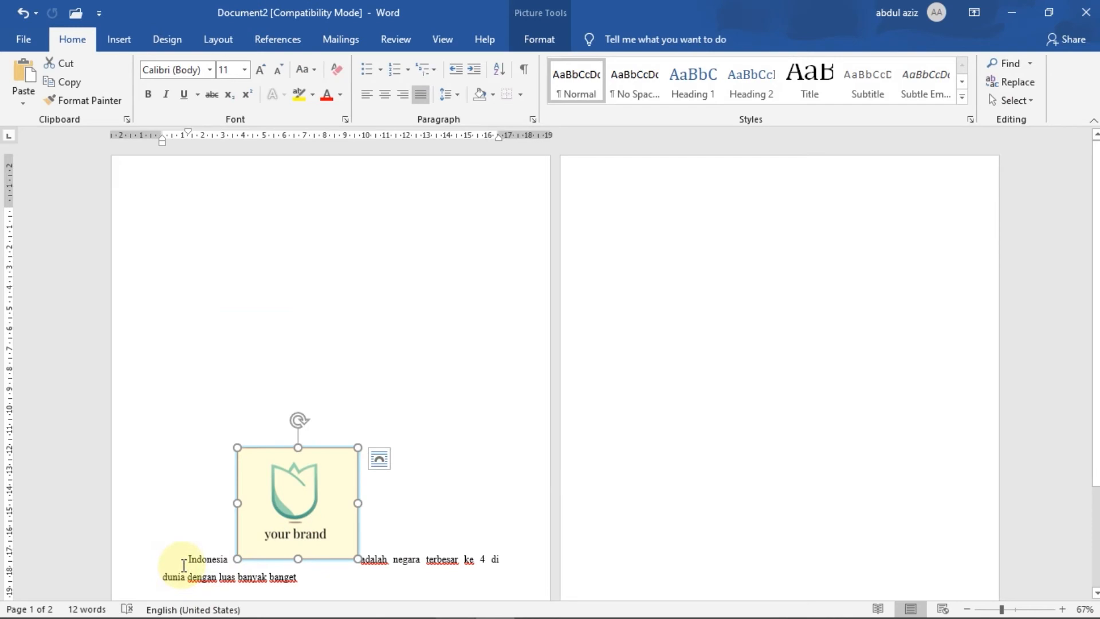
{"action": "double_click", "coordinate": [198, 562]}
{"action": "left_click", "coordinate": [265, 532]}
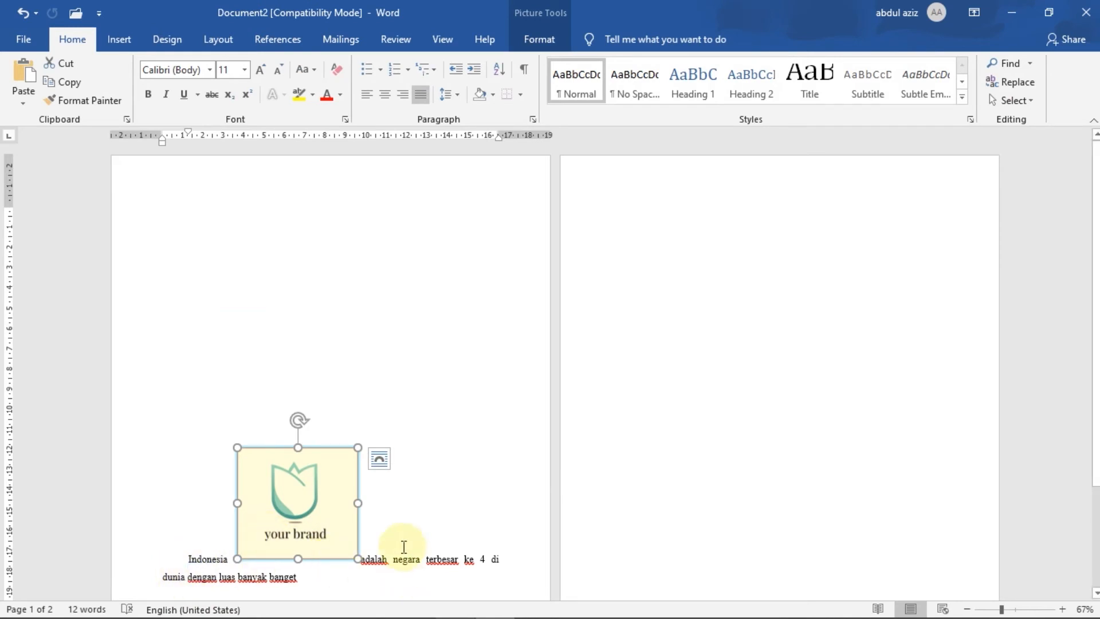
Change the logo picture's text wrapping to Square.
{"action": "scroll", "coordinate": [402, 547], "scroll_direction": "down", "scroll_amount": 1}
{"action": "left_click", "coordinate": [1001, 608]}
{"action": "left_click_drag", "start_coordinate": [1001, 608], "coordinate": [1010, 608]}
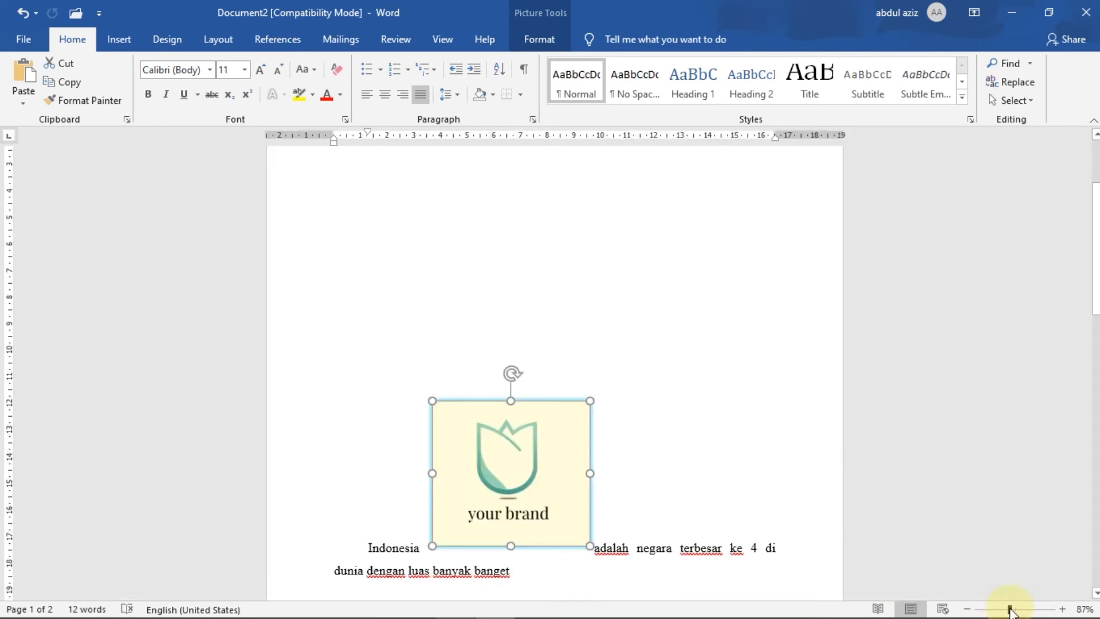
{"action": "scroll", "coordinate": [584, 480], "scroll_direction": "down", "scroll_amount": 3}
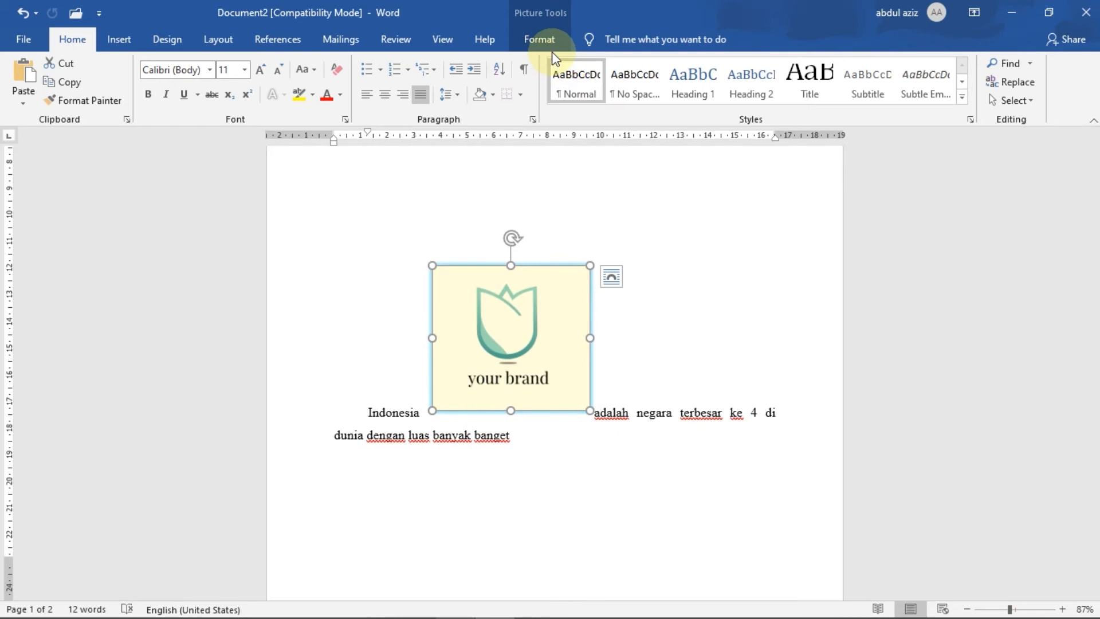
{"action": "left_click", "coordinate": [544, 39]}
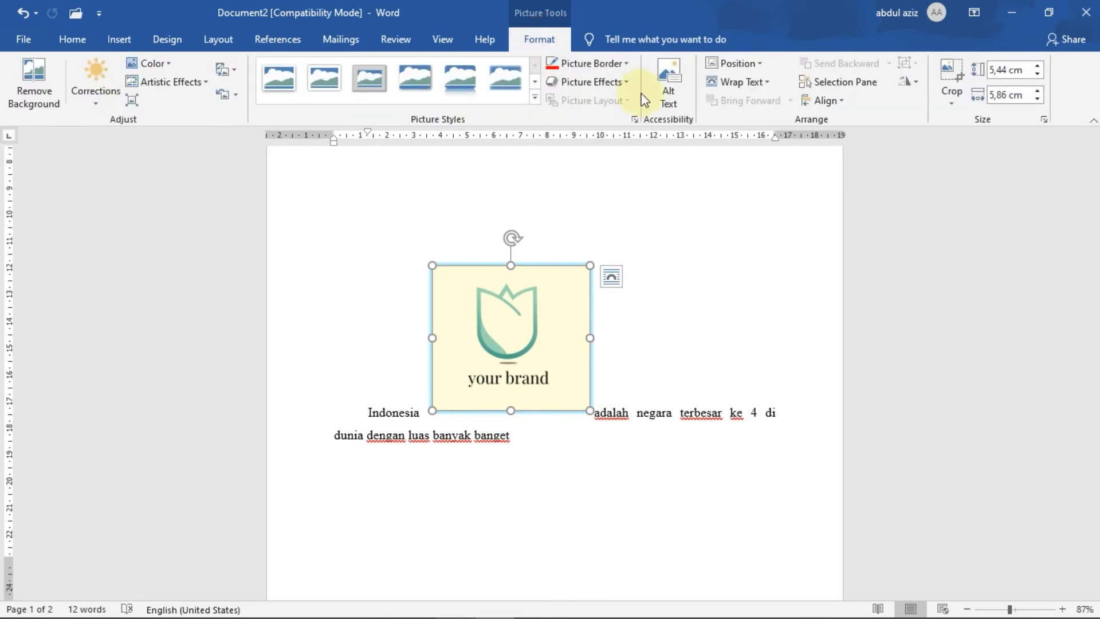
{"action": "left_click", "coordinate": [754, 86]}
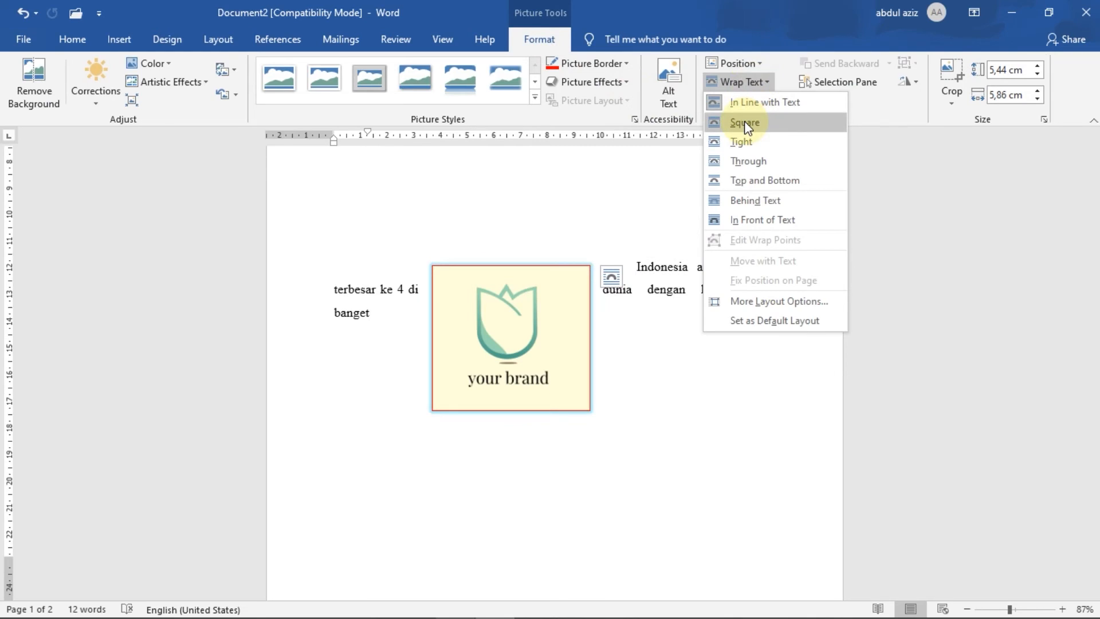
{"action": "left_click", "coordinate": [744, 122]}
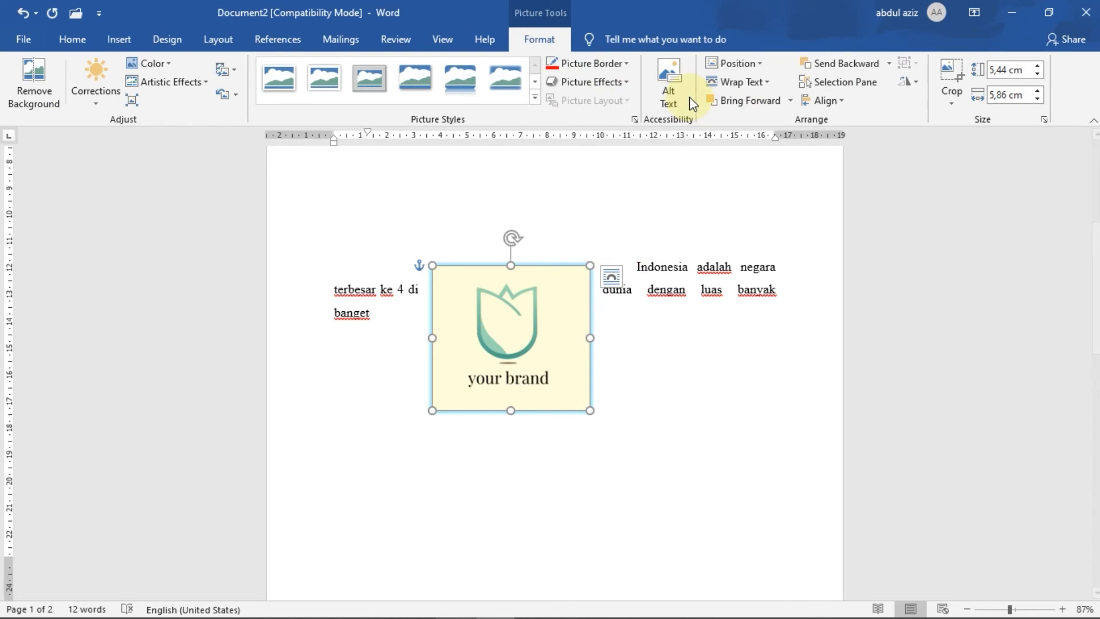
Change the logo picture's text wrapping to Tight and move it up into the middle of the sentence.
{"action": "left_click", "coordinate": [757, 82]}
{"action": "left_click", "coordinate": [749, 150]}
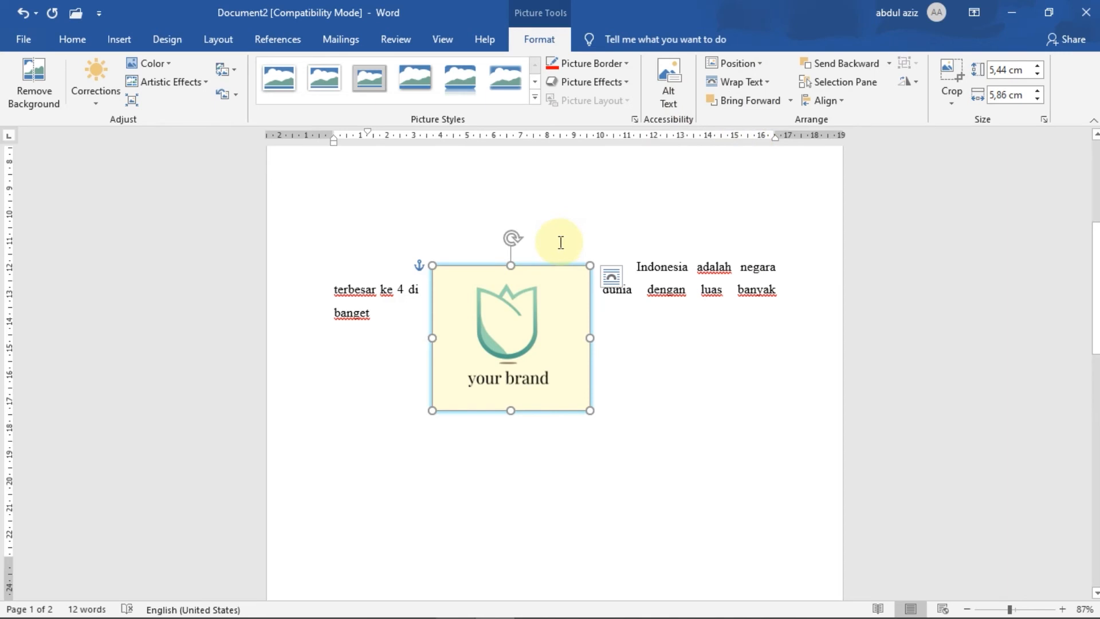
{"action": "left_click_drag", "start_coordinate": [506, 319], "coordinate": [530, 279]}
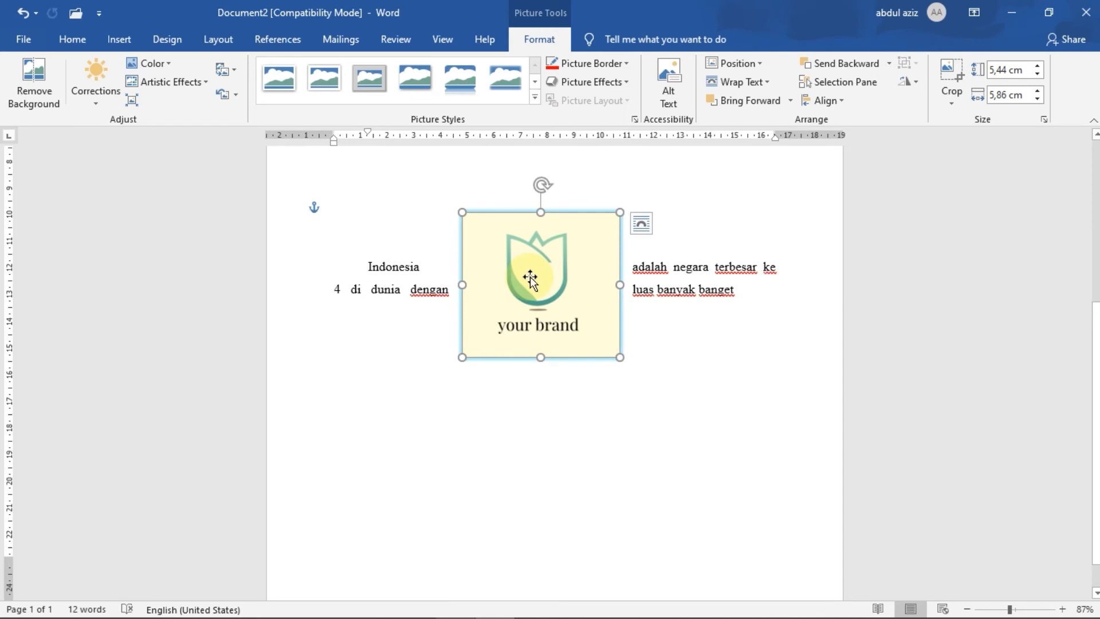
Change the logo picture's text wrapping to Top and Bottom and move it slightly up and to the right.
{"action": "left_click", "coordinate": [744, 82]}
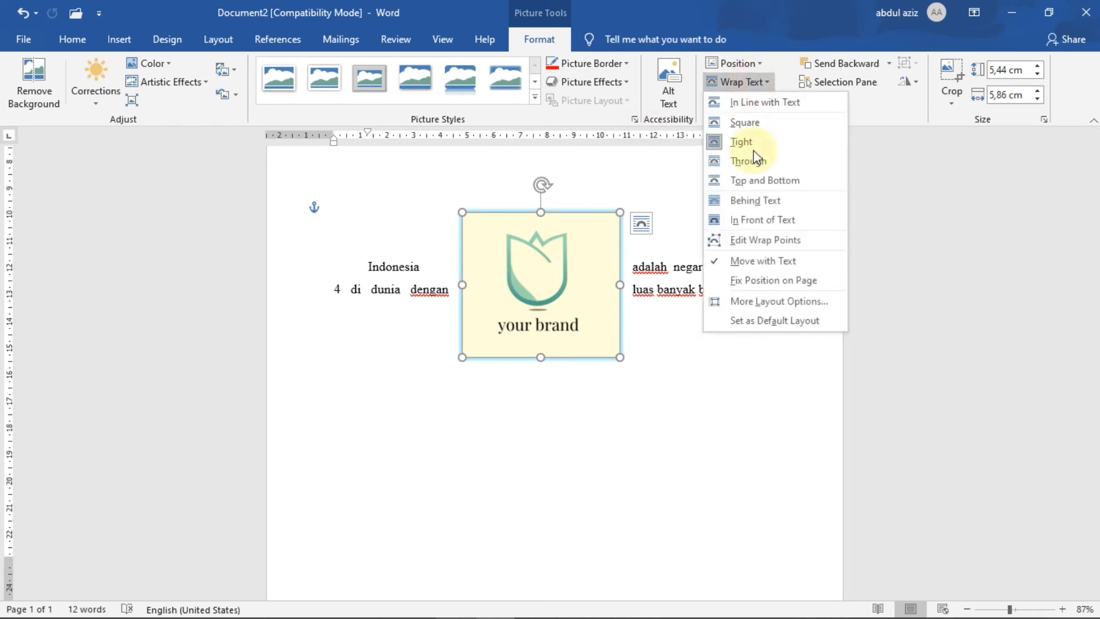
{"action": "left_click", "coordinate": [767, 182]}
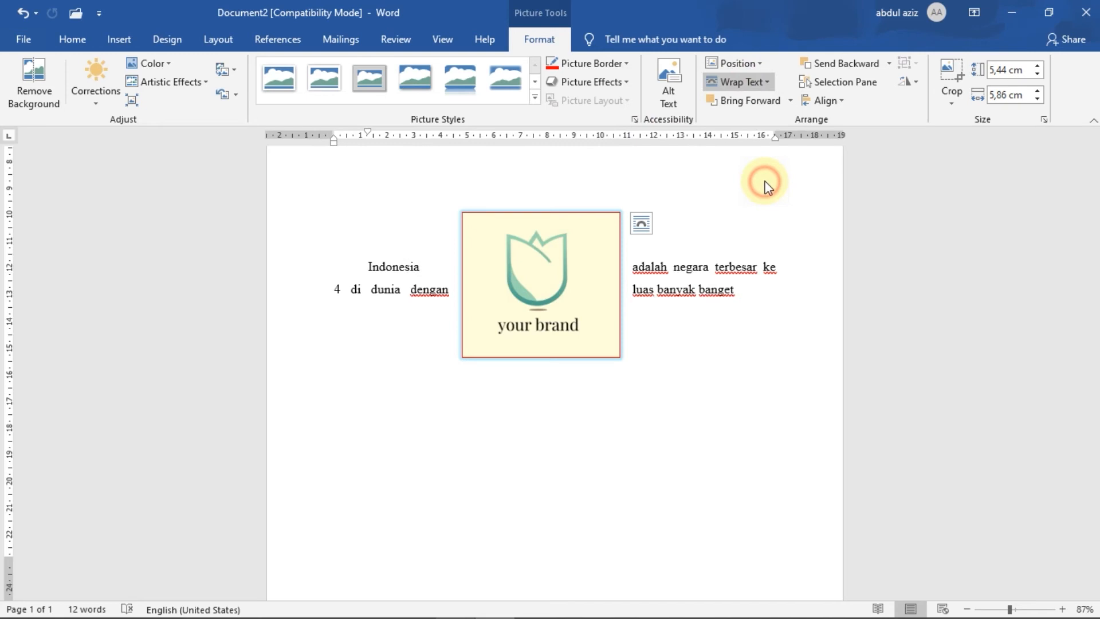
{"action": "left_click_drag", "start_coordinate": [547, 272], "coordinate": [581, 236]}
Change the logo picture's text wrapping to Behind Text and move it down so that it lies under the sentence.
{"action": "left_click", "coordinate": [745, 81]}
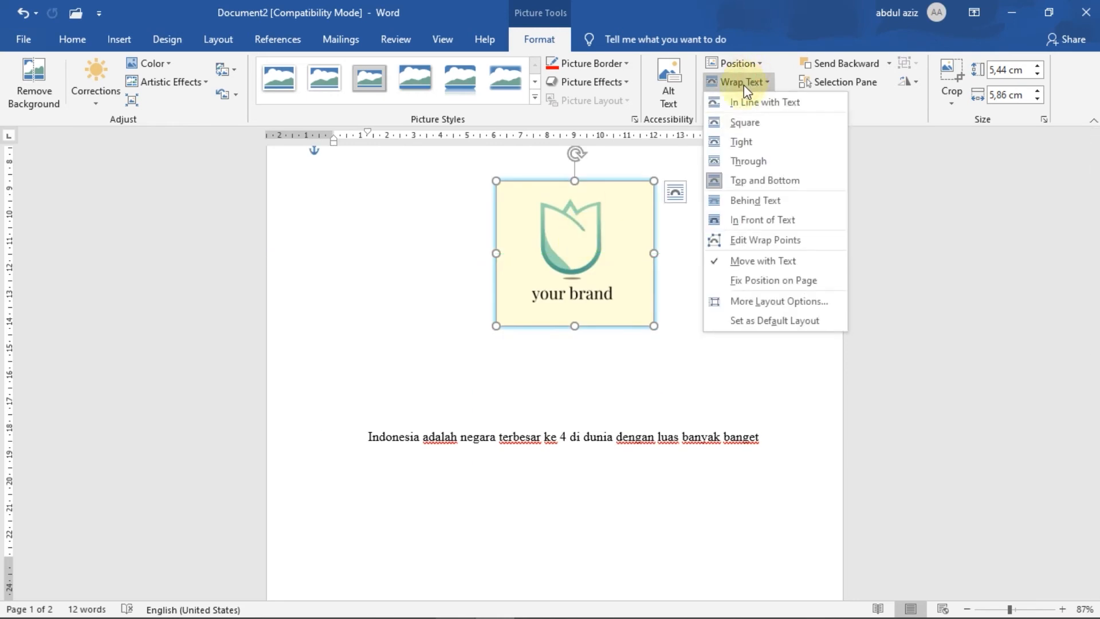
{"action": "left_click", "coordinate": [738, 202]}
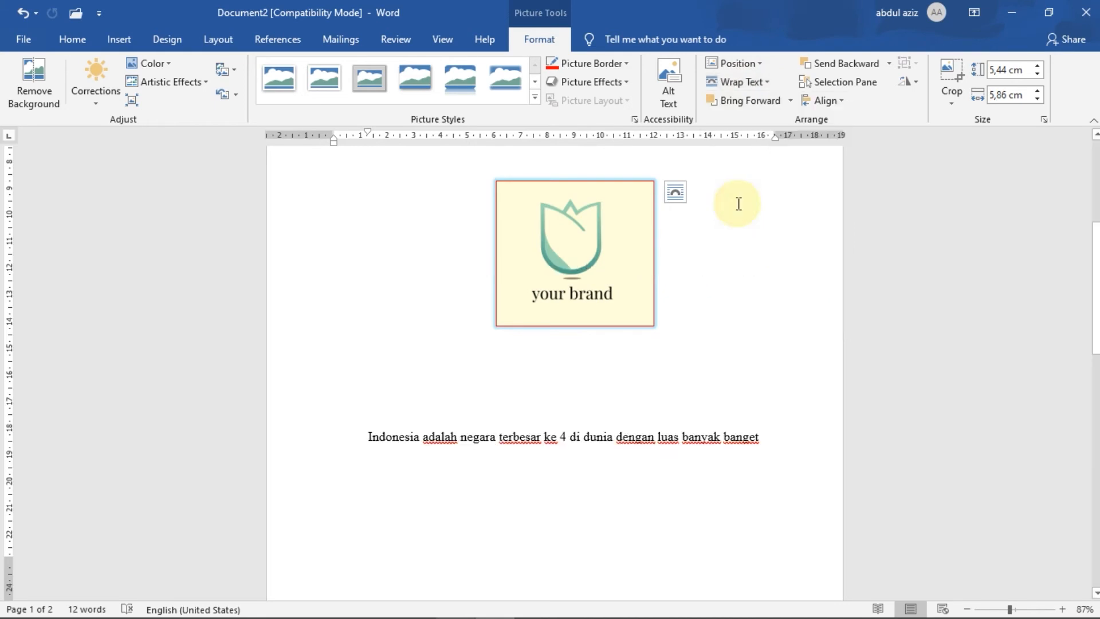
{"action": "left_click_drag", "start_coordinate": [605, 309], "coordinate": [605, 333]}
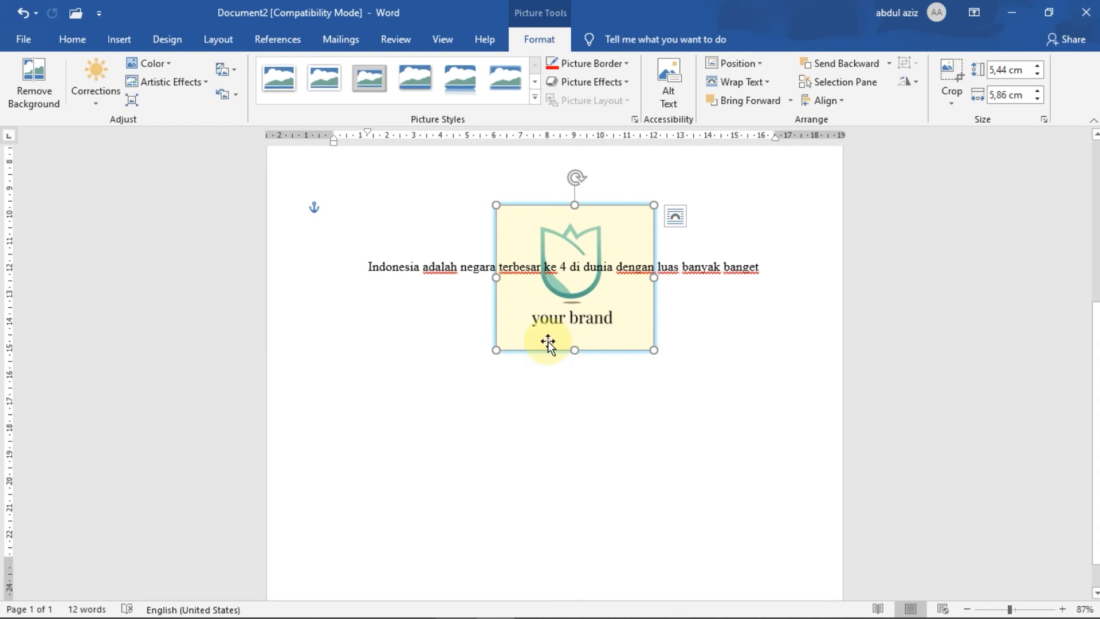
Change the logo picture's text wrapping to In Front of Text and move it slightly to the left over the sentence.
{"action": "left_click", "coordinate": [745, 83]}
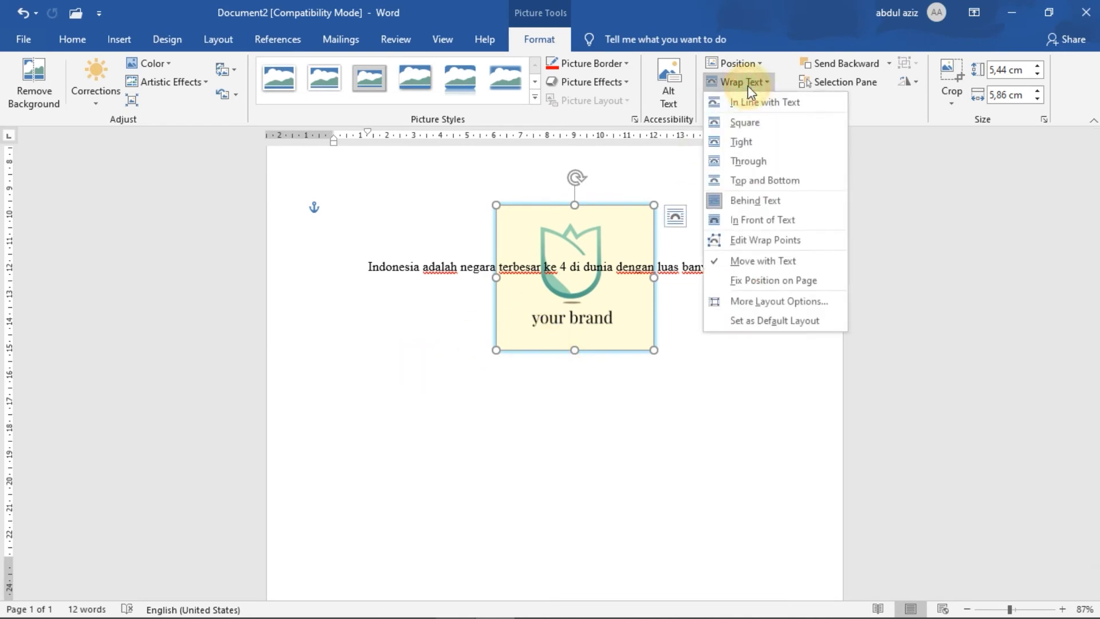
{"action": "left_click", "coordinate": [771, 219]}
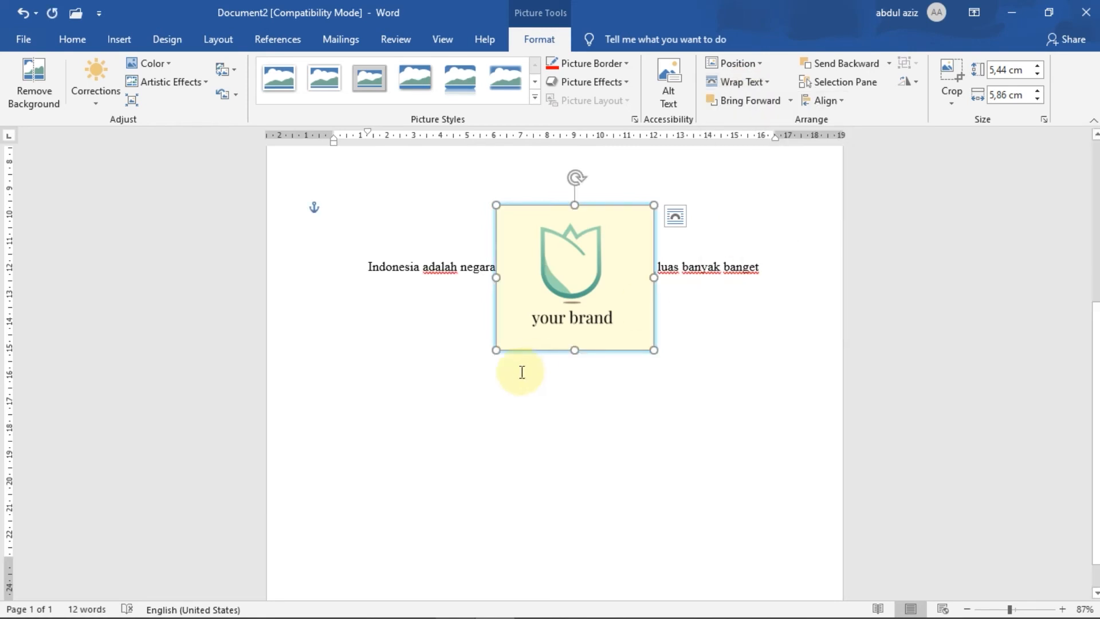
{"action": "scroll", "coordinate": [519, 372], "scroll_direction": "up", "scroll_amount": 5}
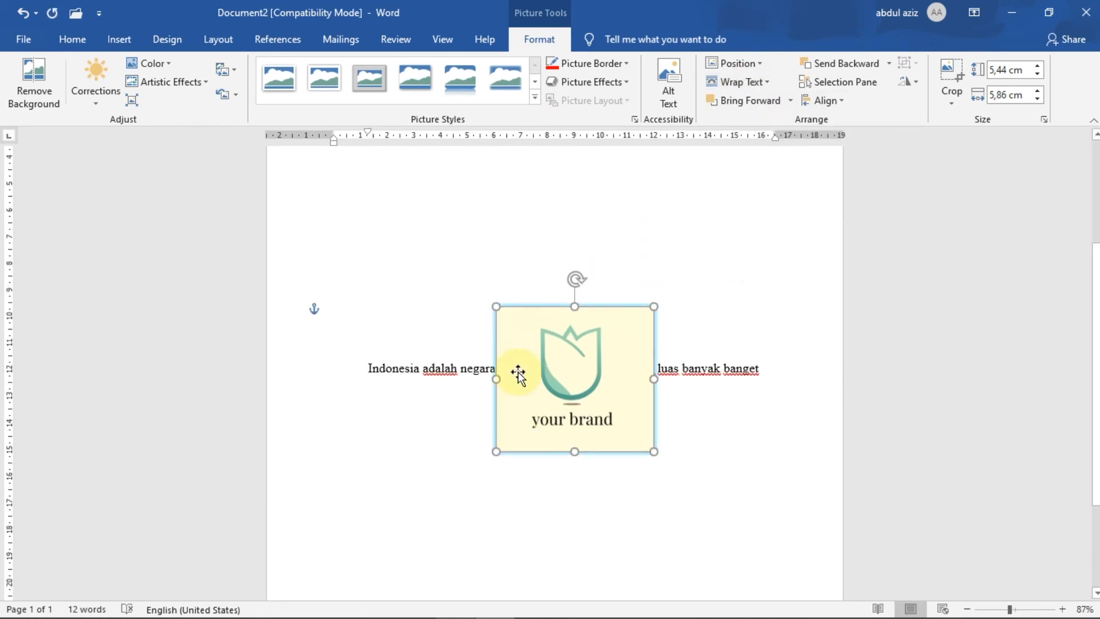
{"action": "scroll", "coordinate": [518, 372], "scroll_direction": "down", "scroll_amount": 3}
{"action": "mouse_move", "coordinate": [562, 376]}
{"action": "left_mouse_down"}
{"action": "mouse_move", "coordinate": [557, 218]}
{"action": "mouse_move", "coordinate": [555, 374]}
{"action": "left_mouse_up"}
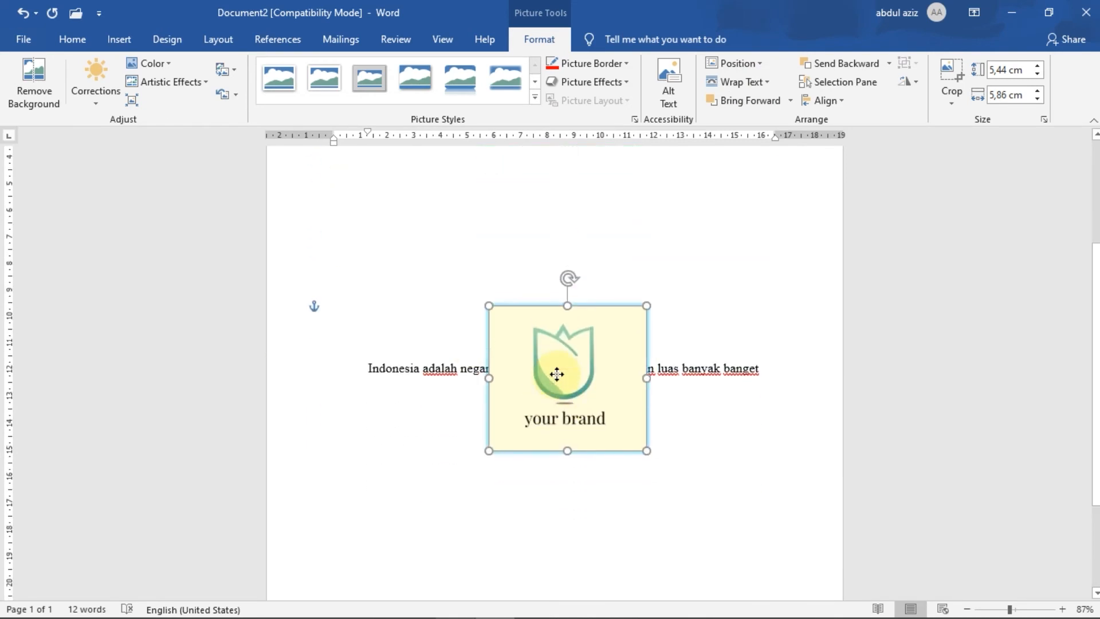
Delete the empty lines above the sample sentence so that the text and logo move up the page.
{"action": "left_click", "coordinate": [436, 254]}
{"action": "scroll", "coordinate": [435, 255], "scroll_direction": "down", "scroll_amount": 3}
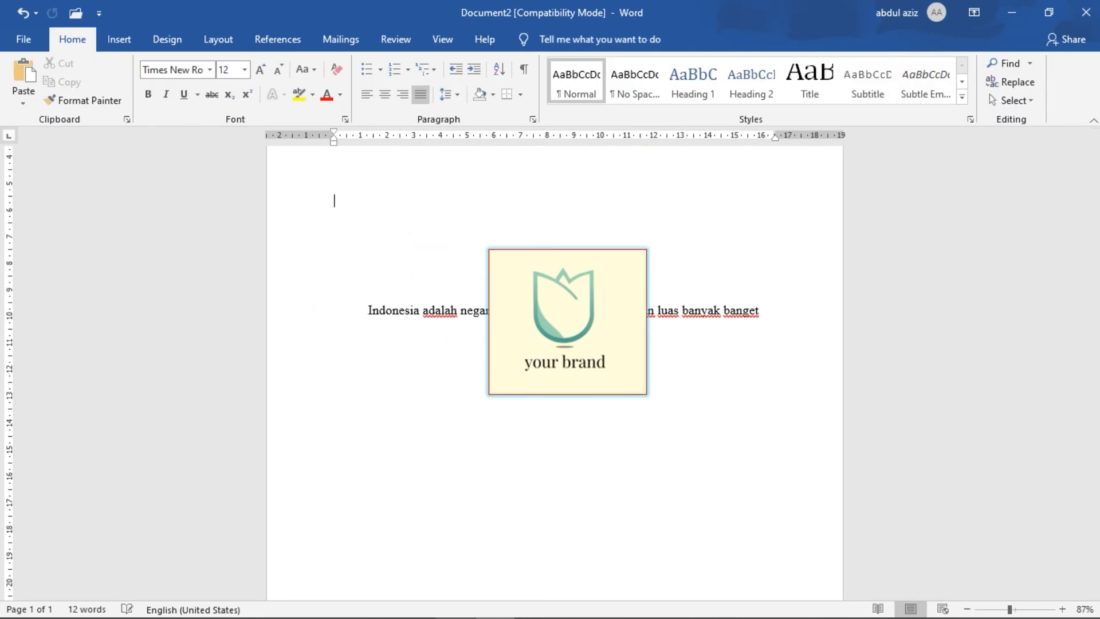
{"action": "key", "text": "BackSpace"}
{"action": "key", "text": "BackSpace"}
{"action": "key", "text": "BackSpace"}
{"action": "key", "text": "BackSpace"}
{"action": "key", "text": "BackSpace"}
{"action": "key", "text": "BackSpace"}
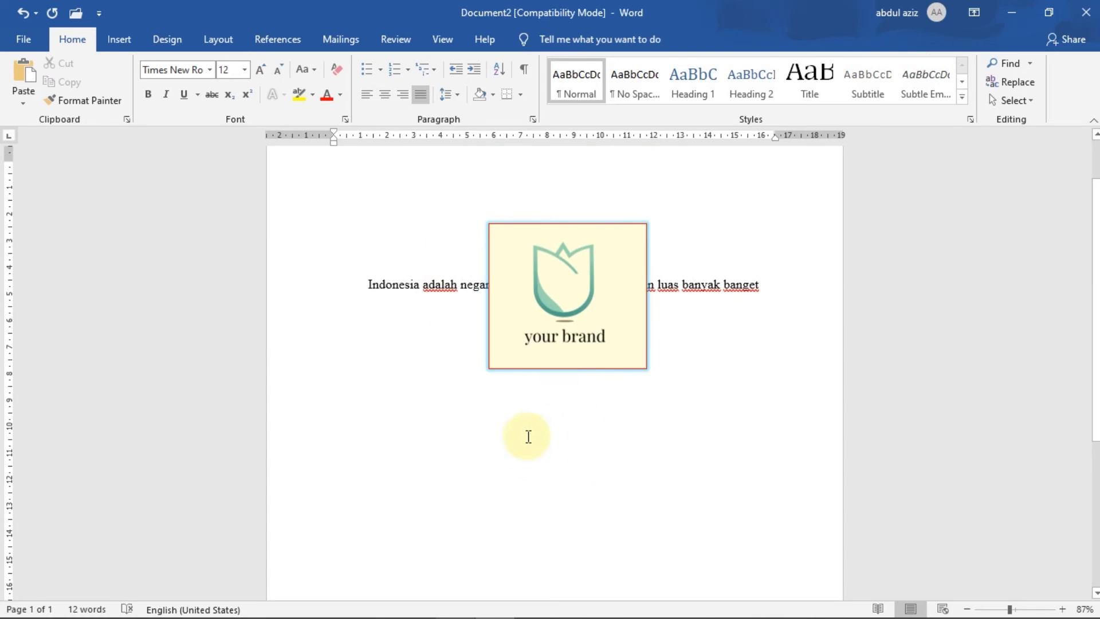
Draw a right block arrow about 6.59 cm wide and 3.02 cm high and place it just below the logo.
{"action": "left_click", "coordinate": [118, 38]}
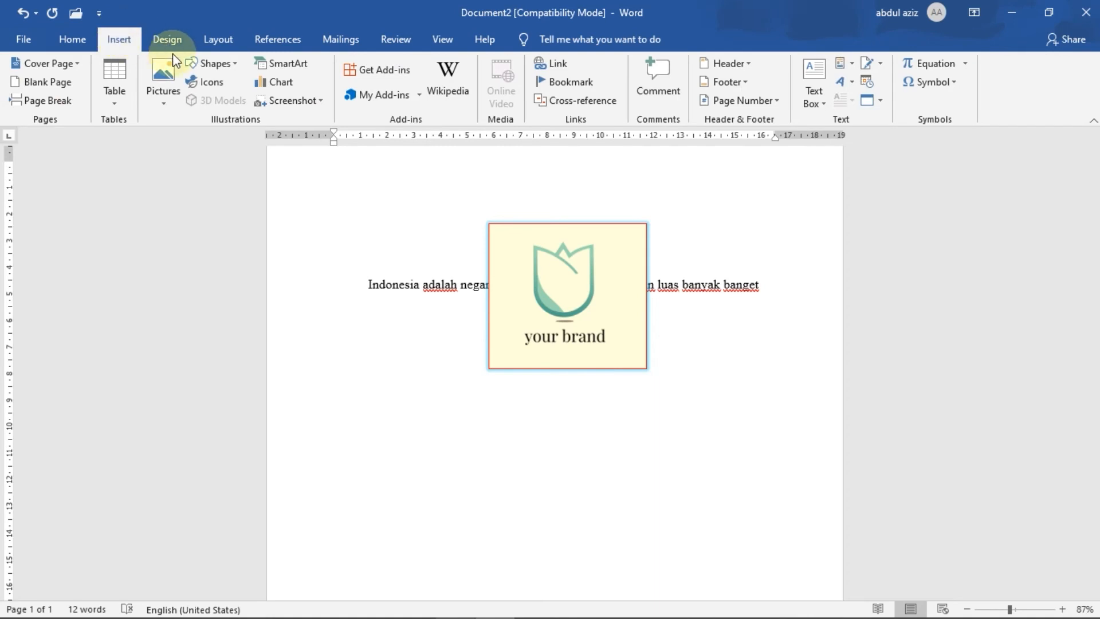
{"action": "left_click", "coordinate": [231, 64]}
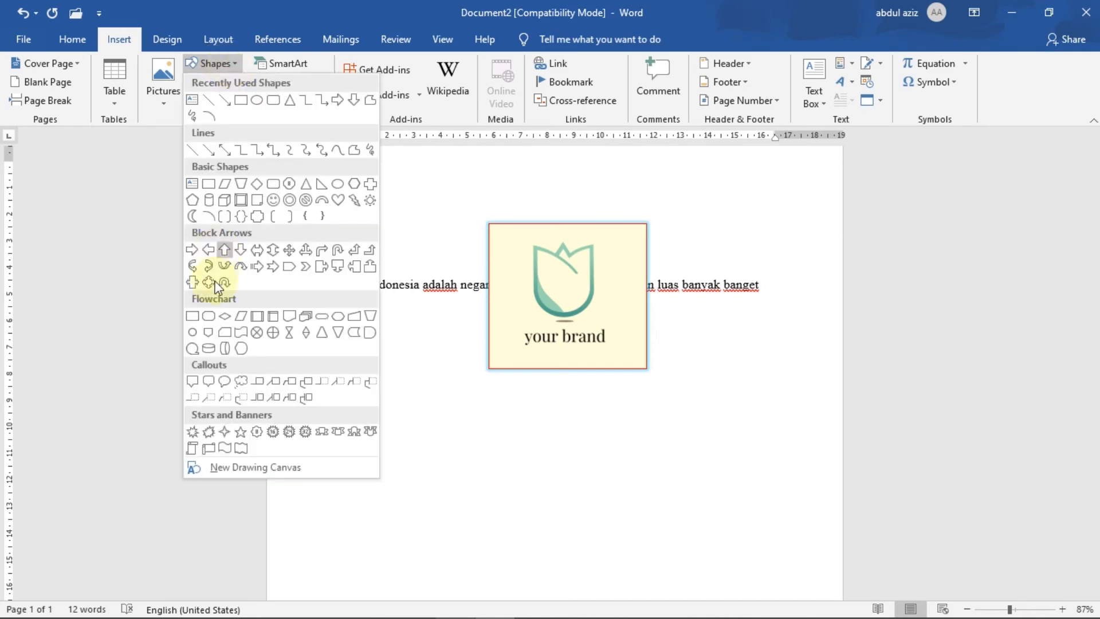
{"action": "left_click", "coordinate": [191, 249]}
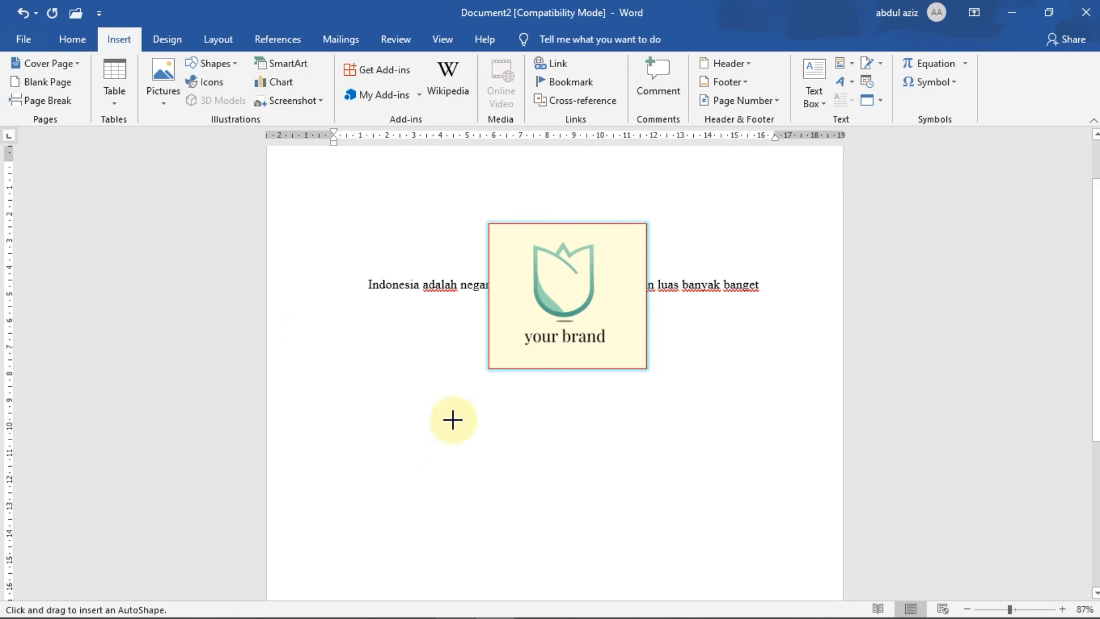
{"action": "mouse_move", "coordinate": [422, 413]}
{"action": "left_mouse_down"}
{"action": "mouse_move", "coordinate": [517, 441]}
{"action": "mouse_move", "coordinate": [636, 498]}
{"action": "mouse_move", "coordinate": [573, 499]}
{"action": "mouse_move", "coordinate": [599, 494]}
{"action": "left_mouse_up"}
{"action": "left_click_drag", "start_coordinate": [506, 447], "coordinate": [576, 427]}
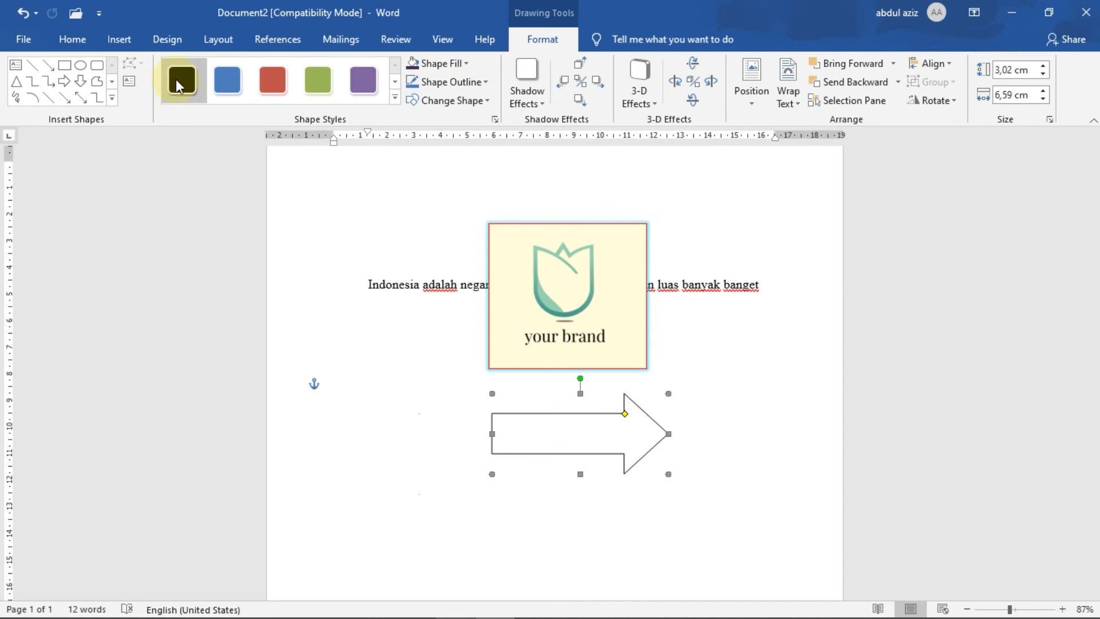
Apply the black shape style to the arrow and fill it with the theme red.
{"action": "left_click", "coordinate": [178, 79]}
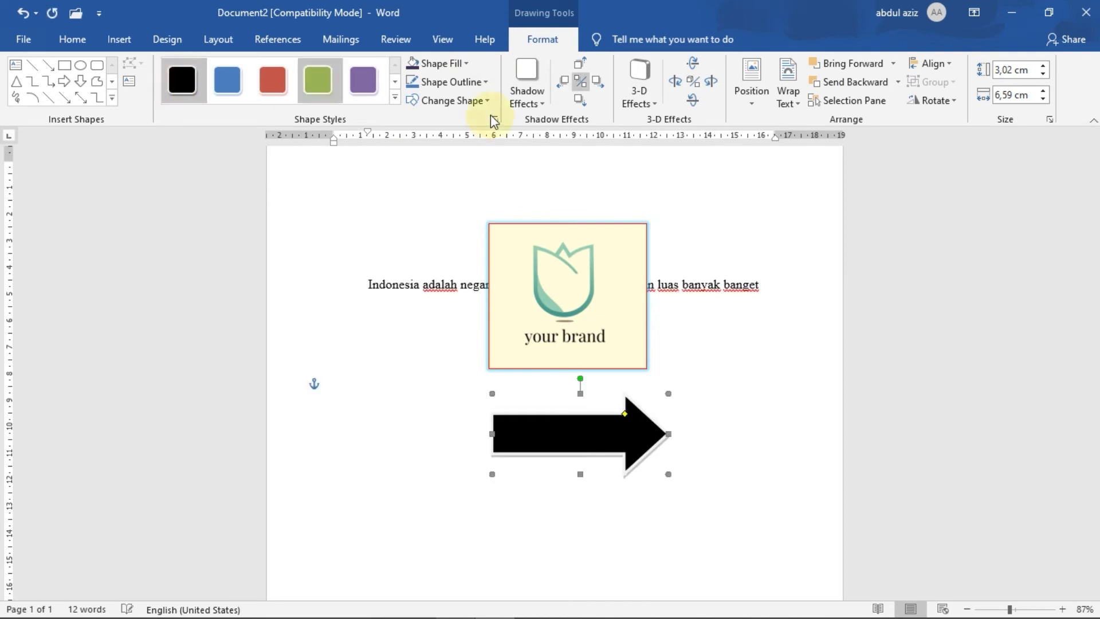
{"action": "left_click", "coordinate": [440, 64]}
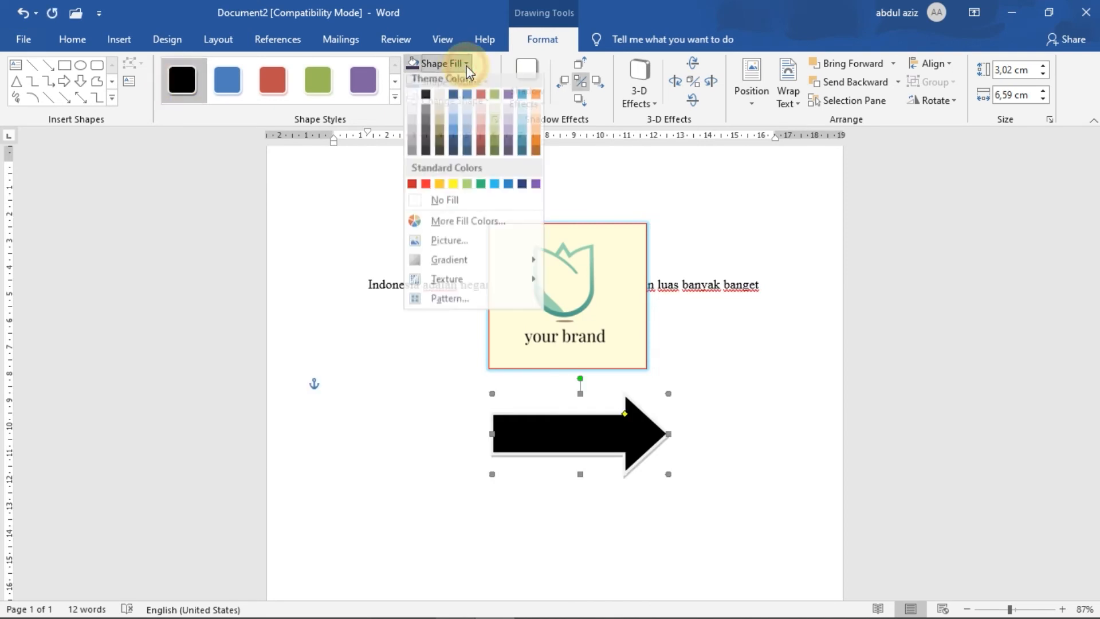
{"action": "left_click", "coordinate": [480, 100]}
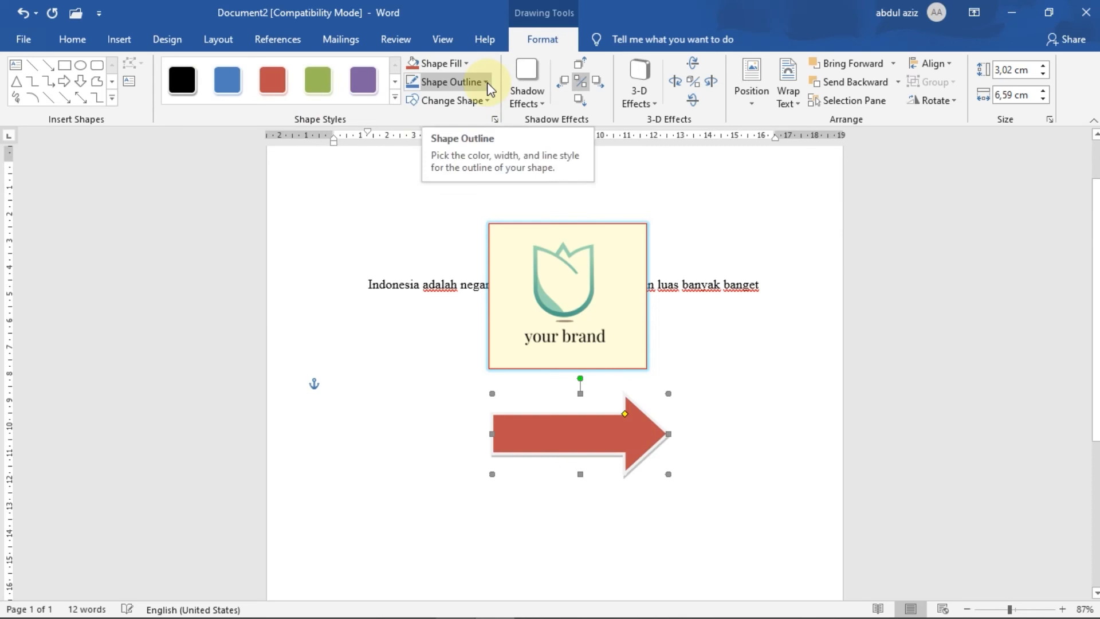
Outline the arrow in the theme green and change its shape to an oval speech callout.
{"action": "left_click", "coordinate": [482, 83]}
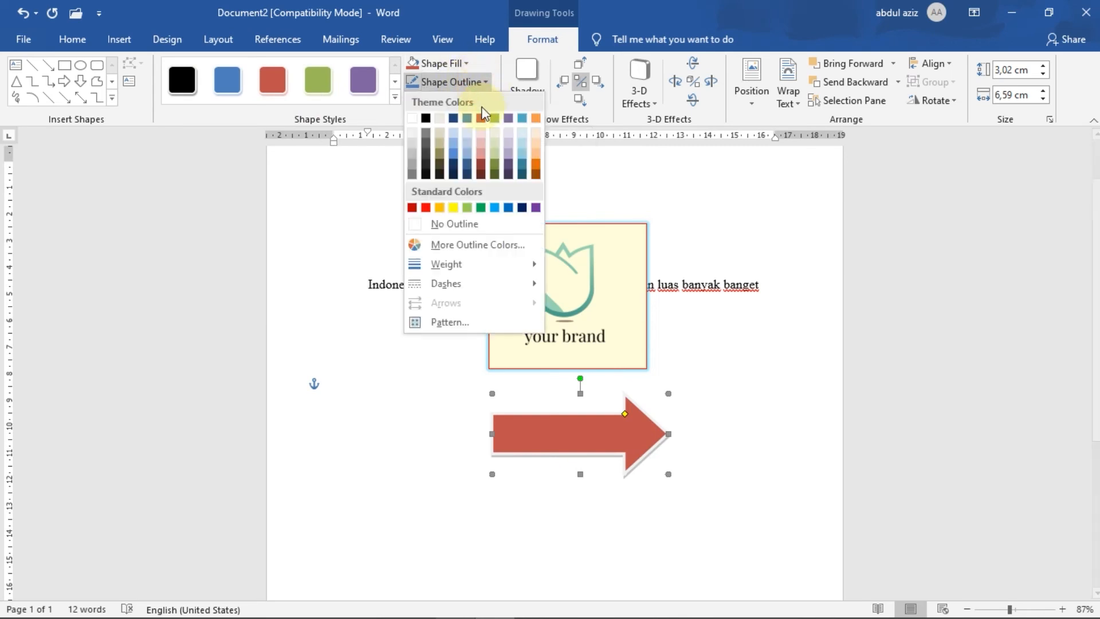
{"action": "left_click", "coordinate": [493, 118]}
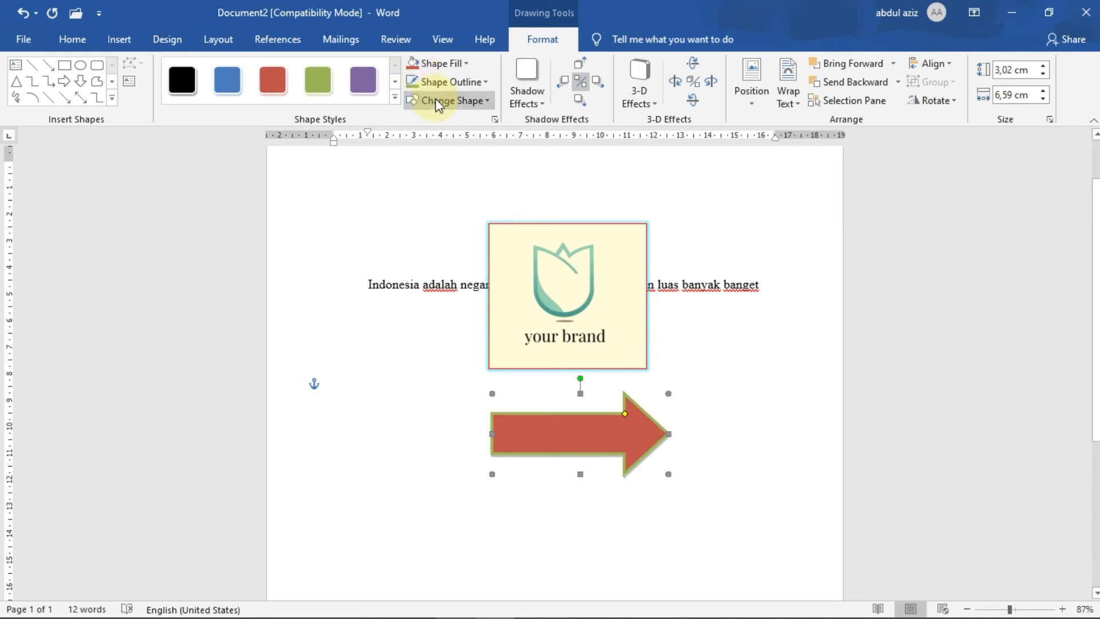
{"action": "left_click", "coordinate": [439, 102]}
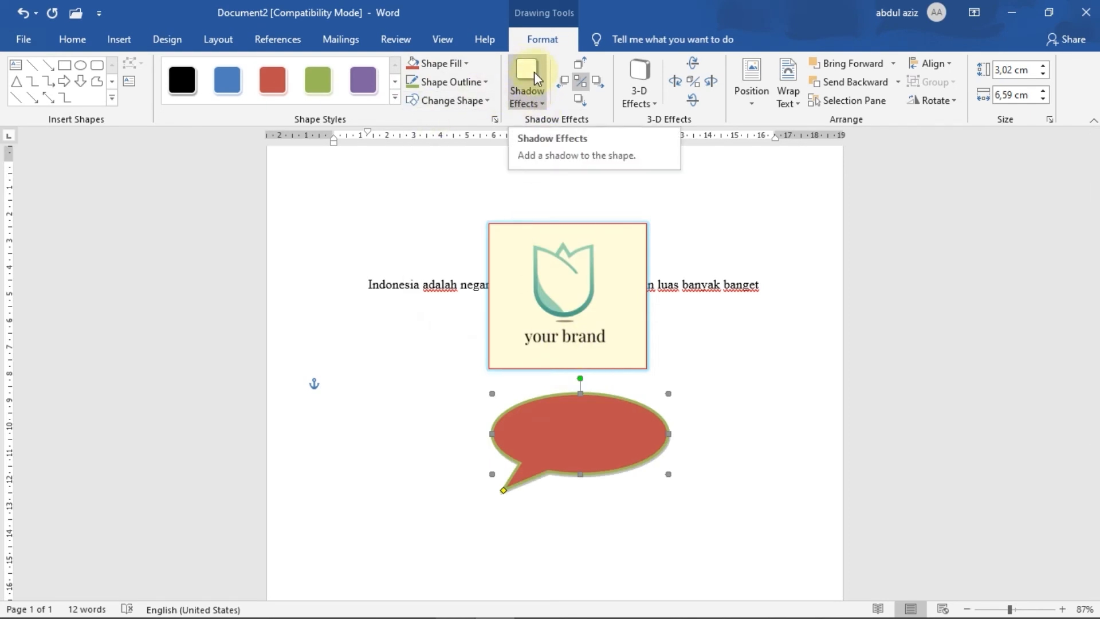
Add an upper-left drop shadow to the callout and nudge the shadow repeatedly further left and up.
{"action": "left_click", "coordinate": [530, 76]}
{"action": "left_click", "coordinate": [529, 222]}
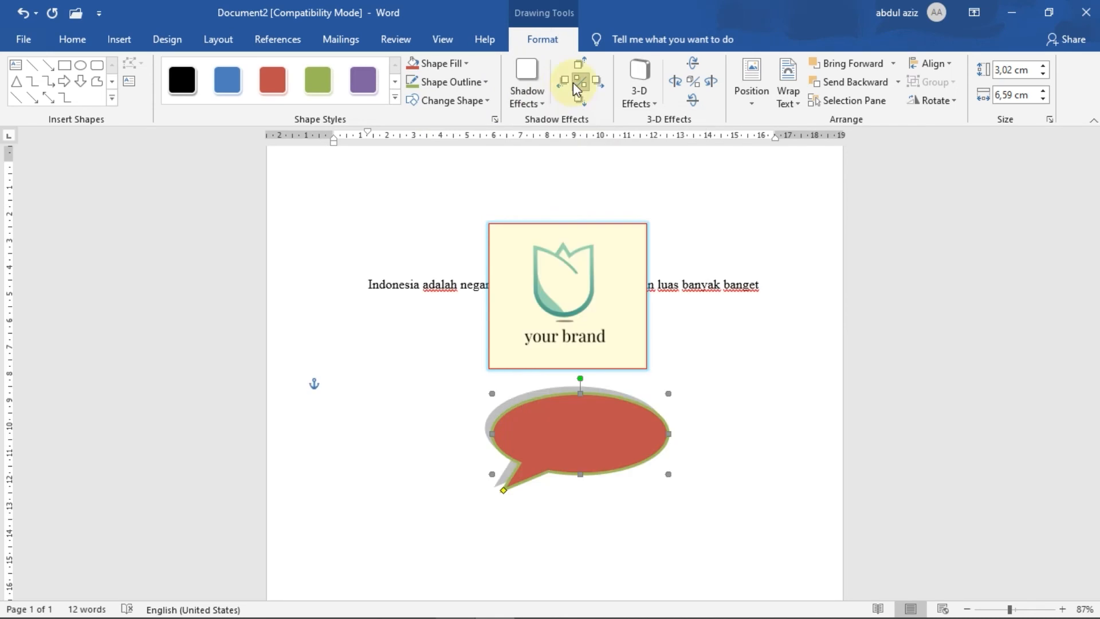
{"action": "left_click", "coordinate": [565, 84]}
{"action": "left_click", "coordinate": [566, 84]}
{"action": "left_click", "coordinate": [566, 84]}
{"action": "left_click", "coordinate": [566, 84]}
{"action": "left_click", "coordinate": [565, 83]}
{"action": "left_click", "coordinate": [566, 84]}
{"action": "left_click", "coordinate": [566, 83]}
{"action": "left_click", "coordinate": [565, 84]}
{"action": "left_click", "coordinate": [580, 69]}
{"action": "left_click", "coordinate": [580, 69]}
{"action": "left_click", "coordinate": [581, 69]}
{"action": "left_click", "coordinate": [580, 69]}
{"action": "left_click", "coordinate": [582, 71]}
{"action": "left_click", "coordinate": [582, 72]}
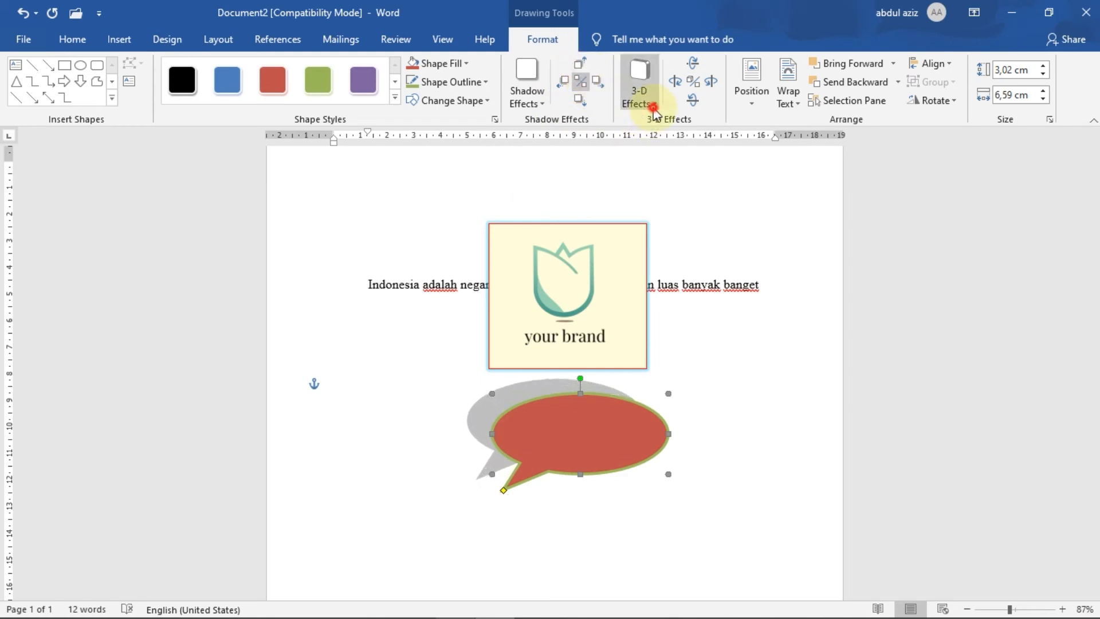
Apply a 3-D effect to the callout that extrudes it toward the upper left.
{"action": "left_click", "coordinate": [642, 97]}
{"action": "left_click", "coordinate": [687, 214]}
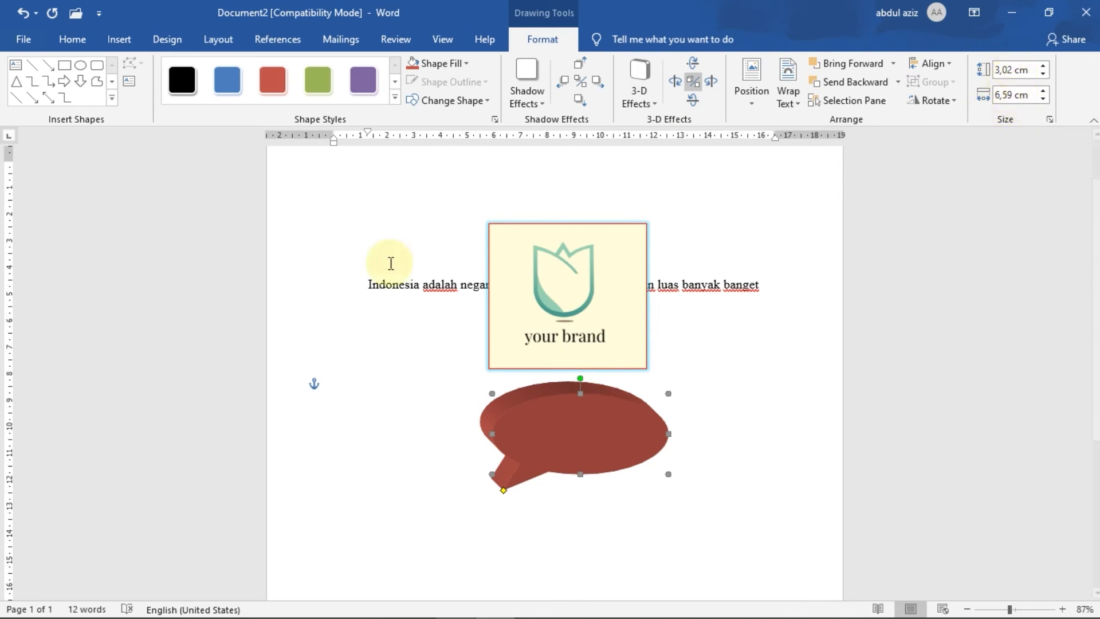
Open the icon library for inserting an icon into the document.
{"action": "scroll", "coordinate": [294, 289], "scroll_direction": "down", "scroll_amount": 5}
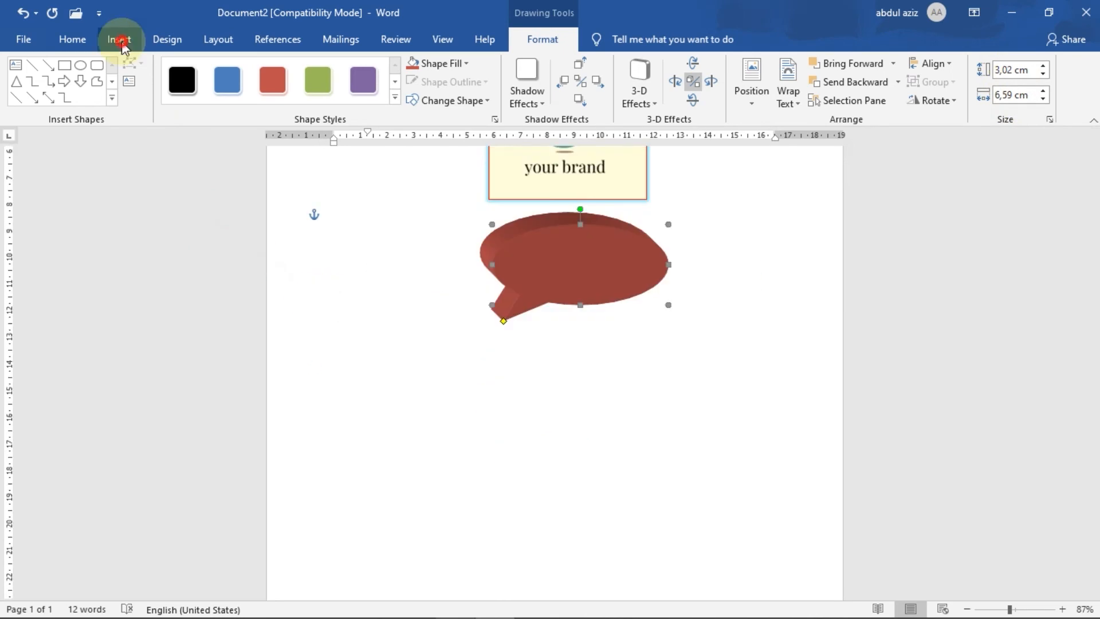
{"action": "left_click", "coordinate": [121, 41]}
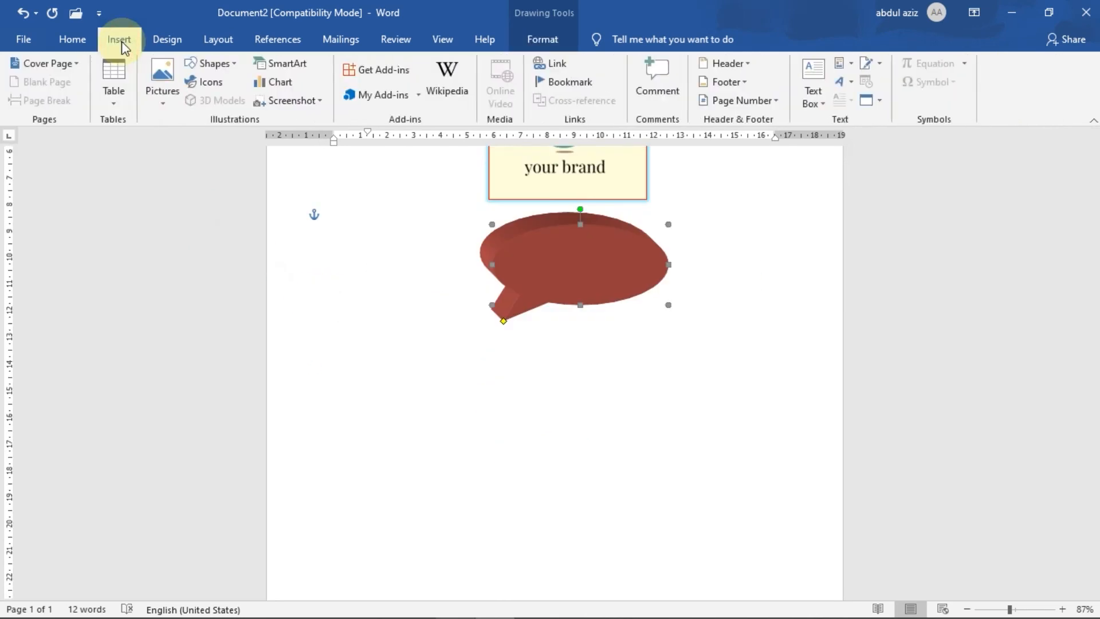
{"action": "left_click", "coordinate": [213, 87]}
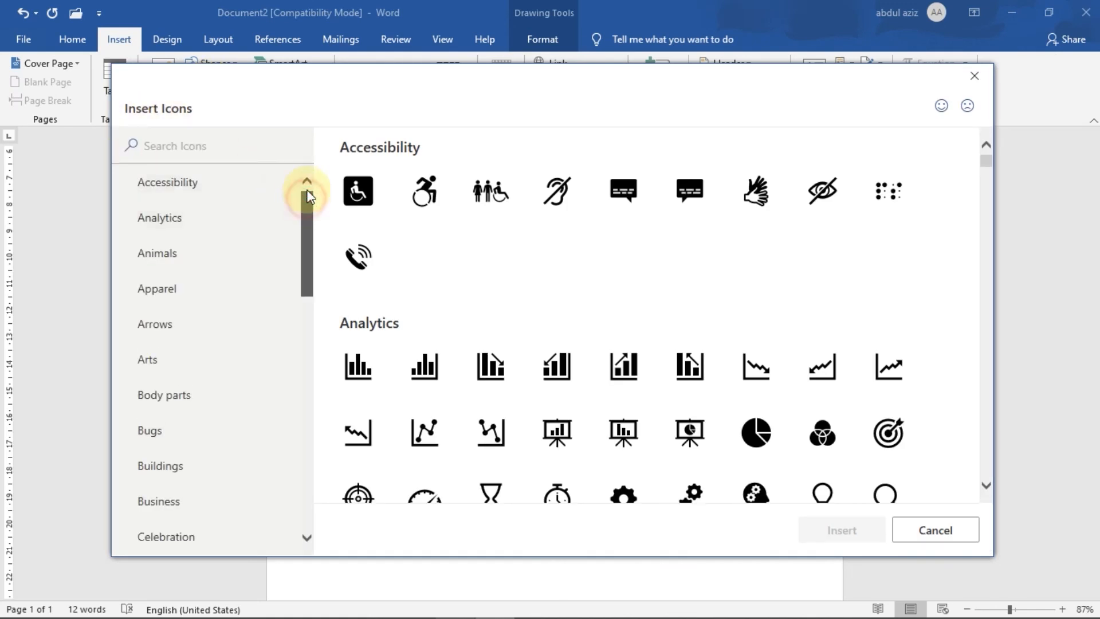
Browse the icon categories, including Accessibility, Analytics, Animals, Arts, Bugs and Sports, to examine the available icons.
{"action": "left_click", "coordinate": [182, 193]}
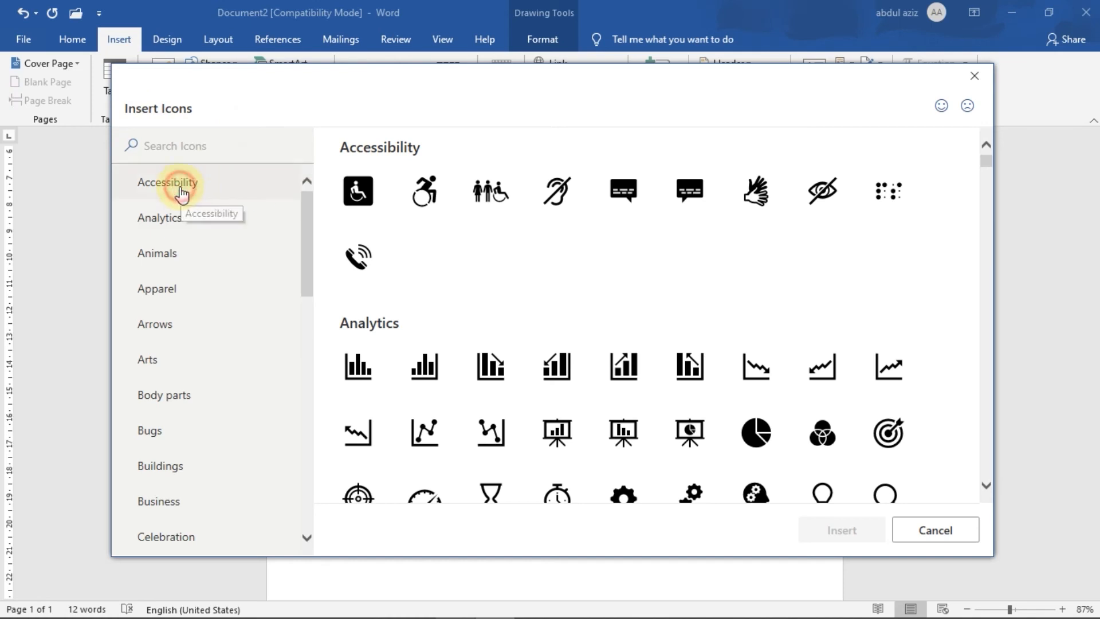
{"action": "left_click", "coordinate": [181, 226]}
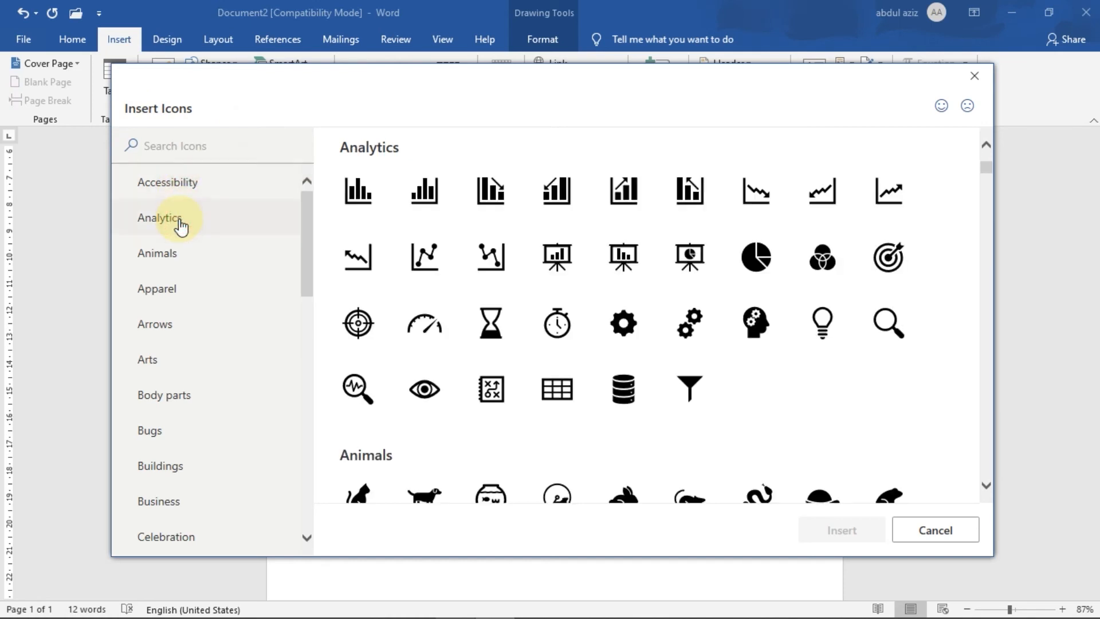
{"action": "left_click", "coordinate": [167, 259]}
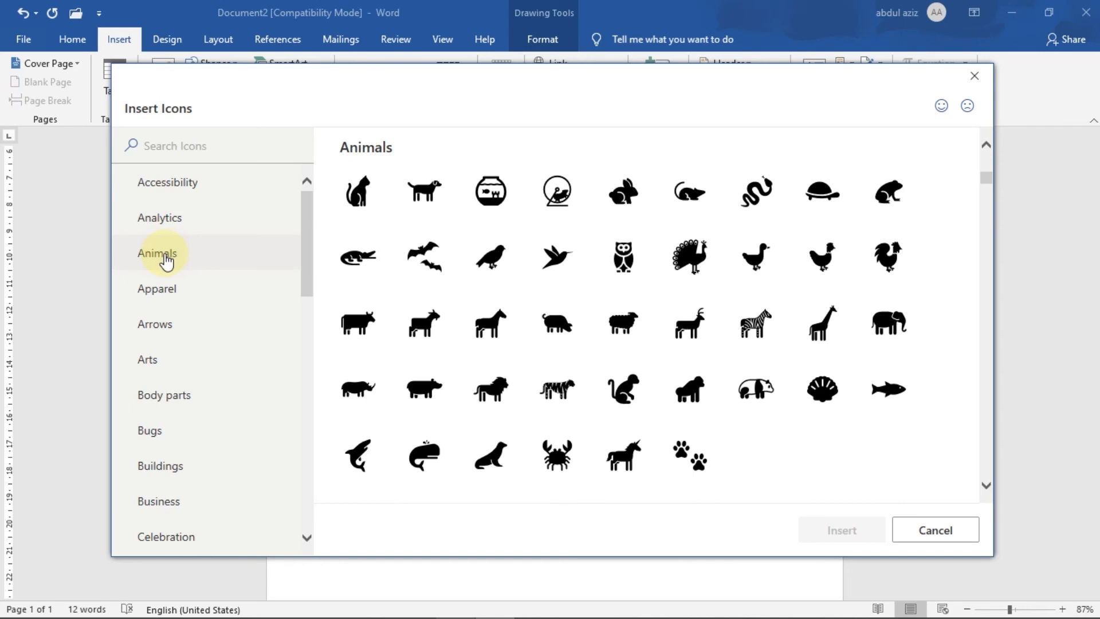
{"action": "left_click", "coordinate": [166, 295]}
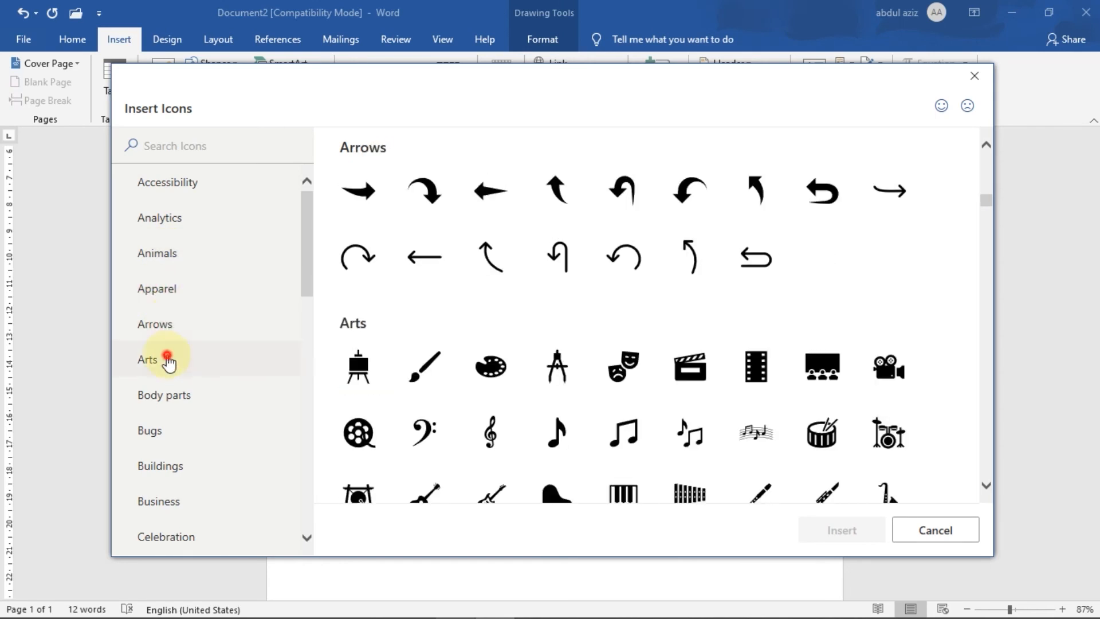
{"action": "left_click", "coordinate": [172, 357]}
{"action": "left_click", "coordinate": [179, 427]}
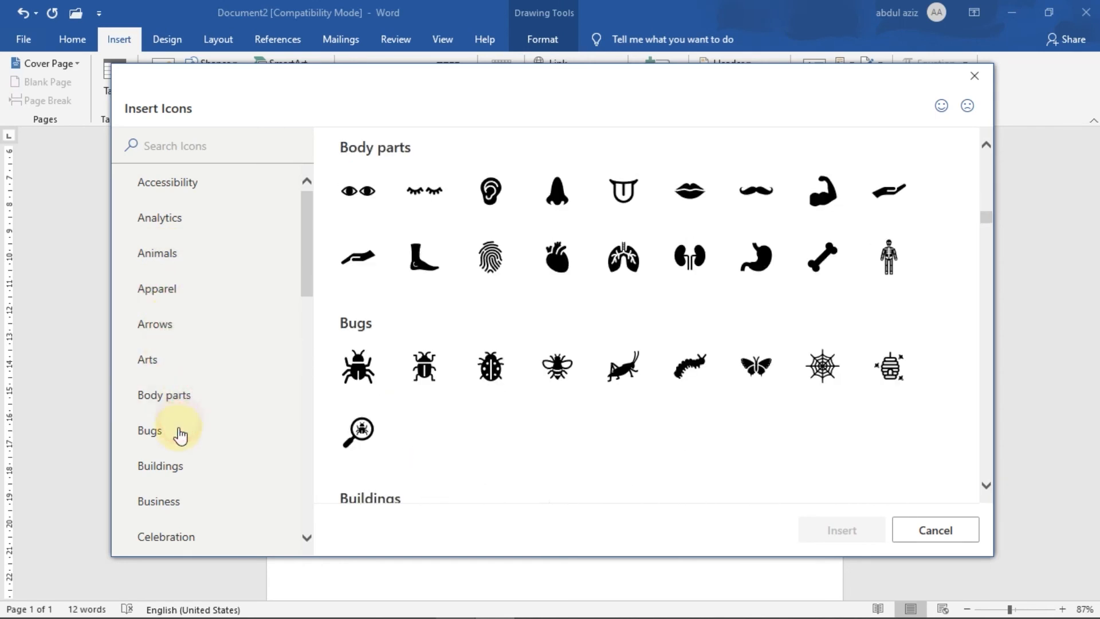
{"action": "left_click_drag", "start_coordinate": [303, 275], "coordinate": [284, 531]}
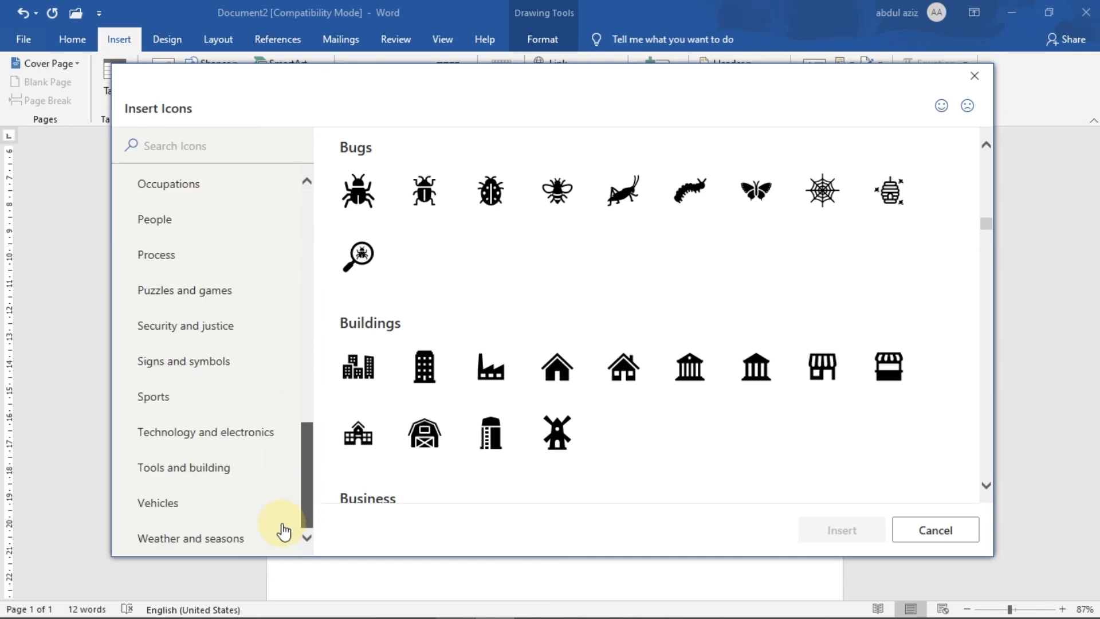
{"action": "left_click", "coordinate": [163, 402]}
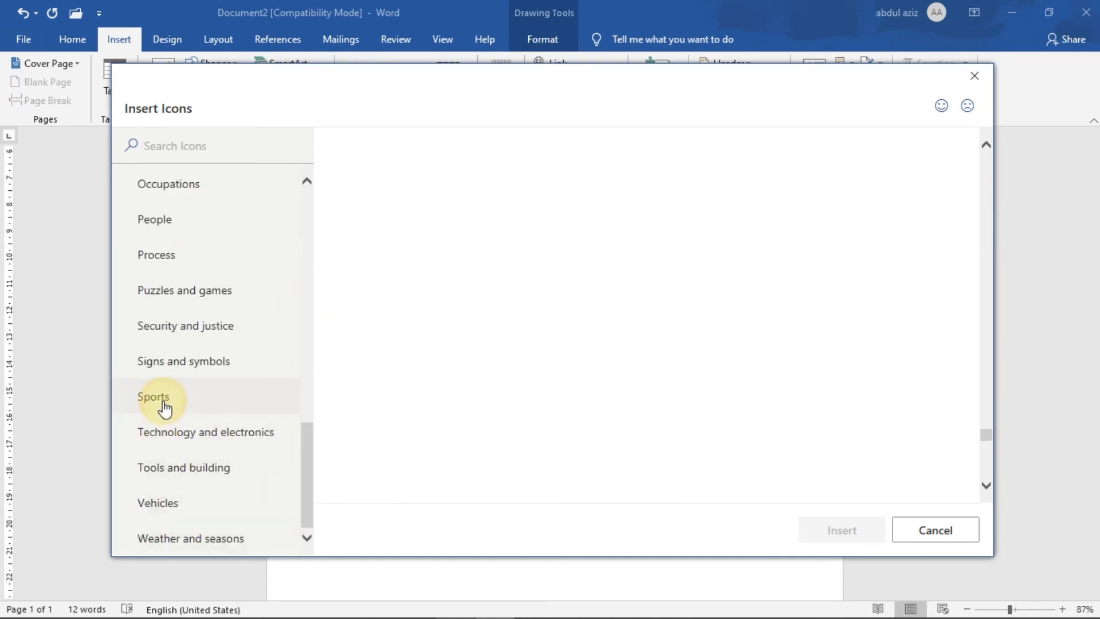
{"action": "left_click", "coordinate": [308, 458]}
{"action": "left_click_drag", "start_coordinate": [308, 459], "coordinate": [287, 245]}
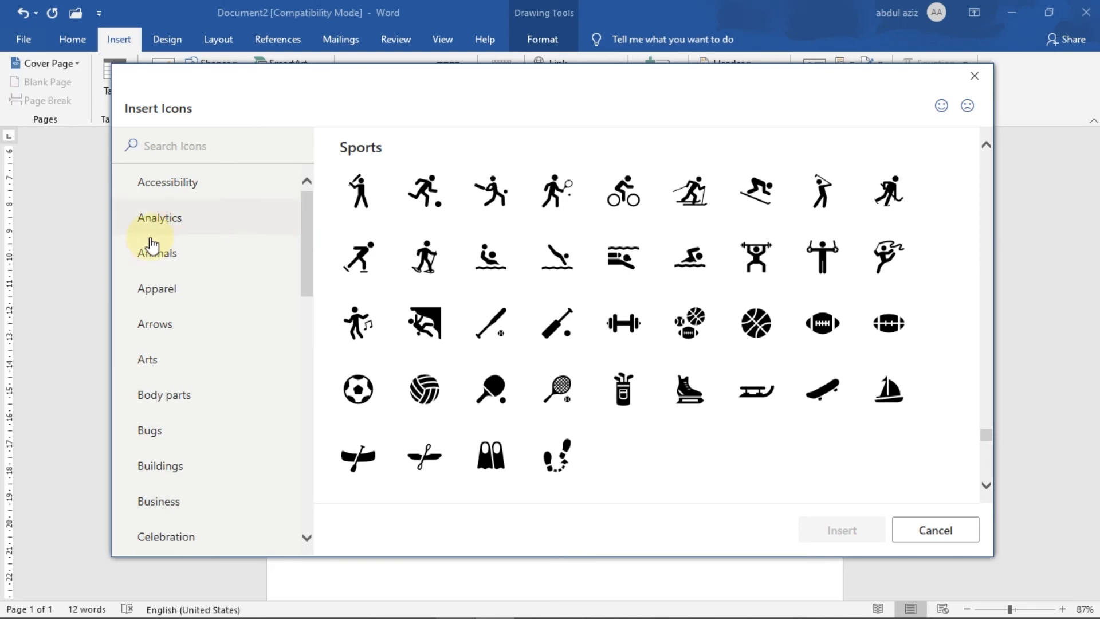
Insert the fish icon from the Animals category into the document.
{"action": "left_click", "coordinate": [145, 257]}
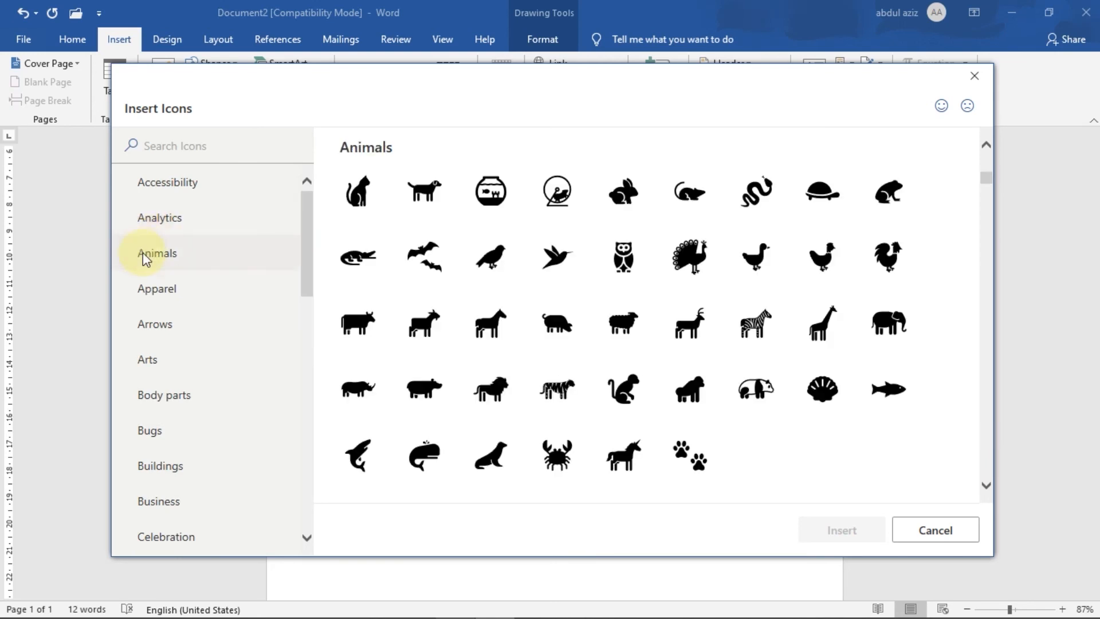
{"action": "left_click", "coordinate": [892, 394]}
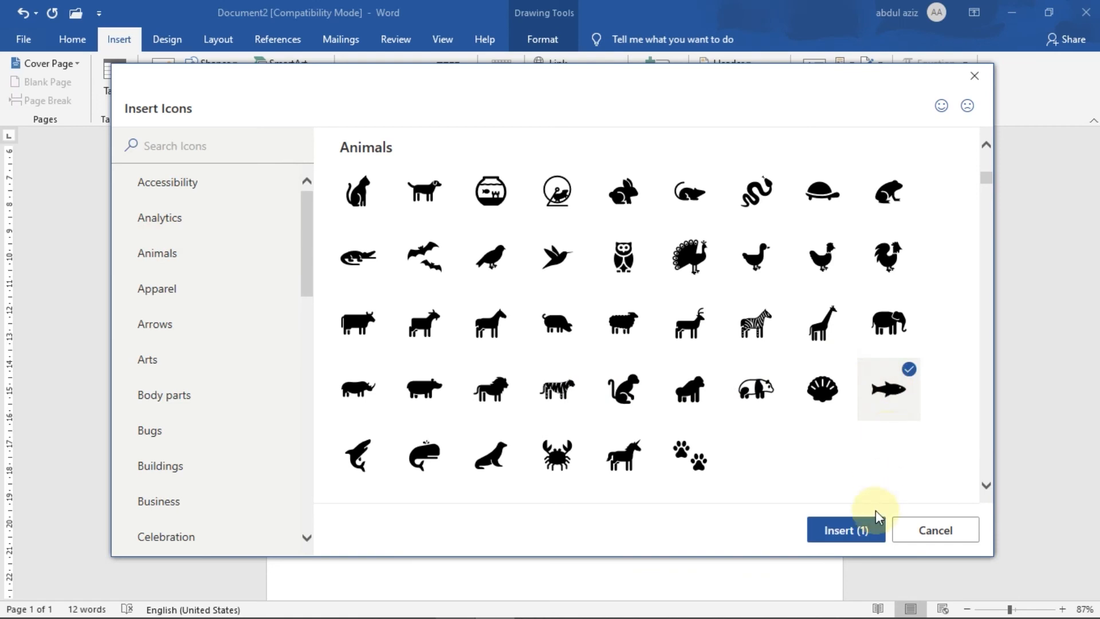
{"action": "left_click", "coordinate": [849, 533]}
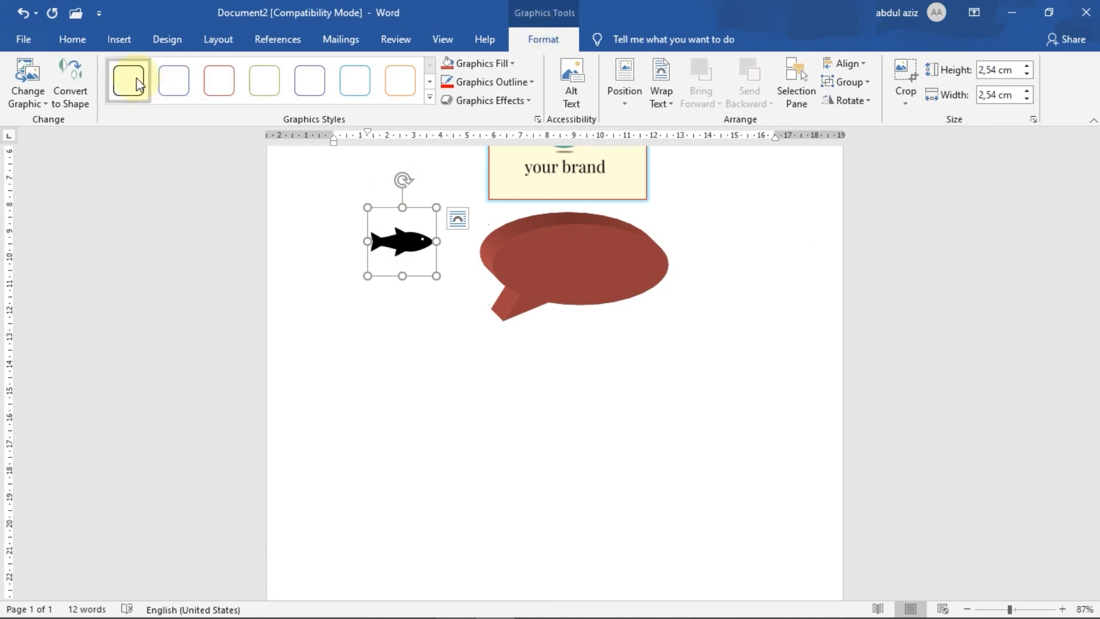
Format the fish icon with the blue-outlined graphics style, a blue theme fill and a black outline.
{"action": "left_click", "coordinate": [172, 79]}
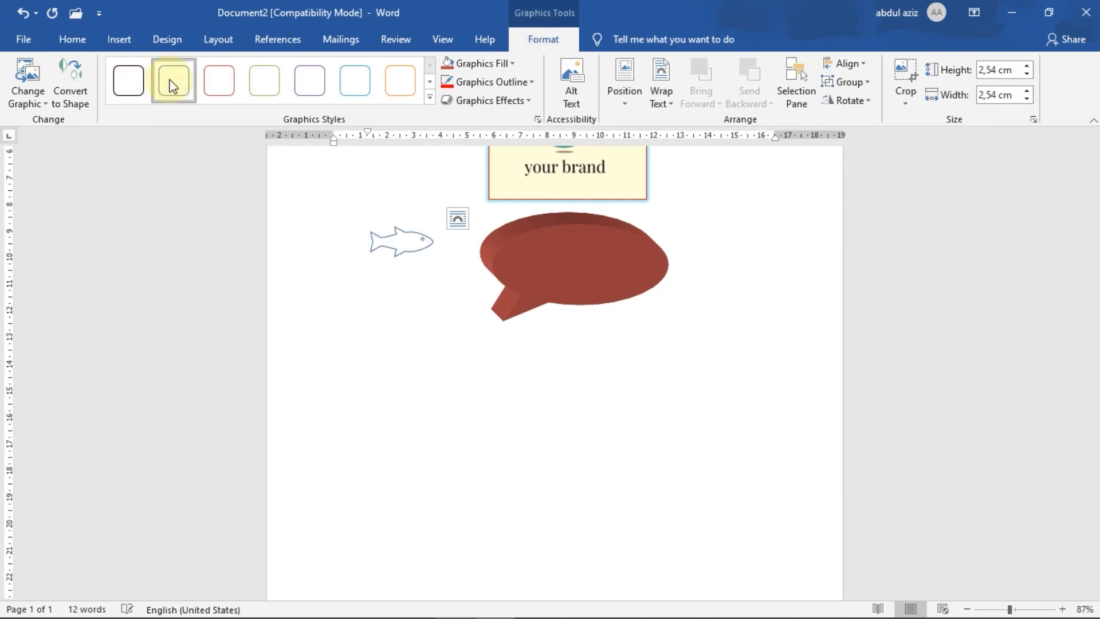
{"action": "left_click", "coordinate": [483, 64]}
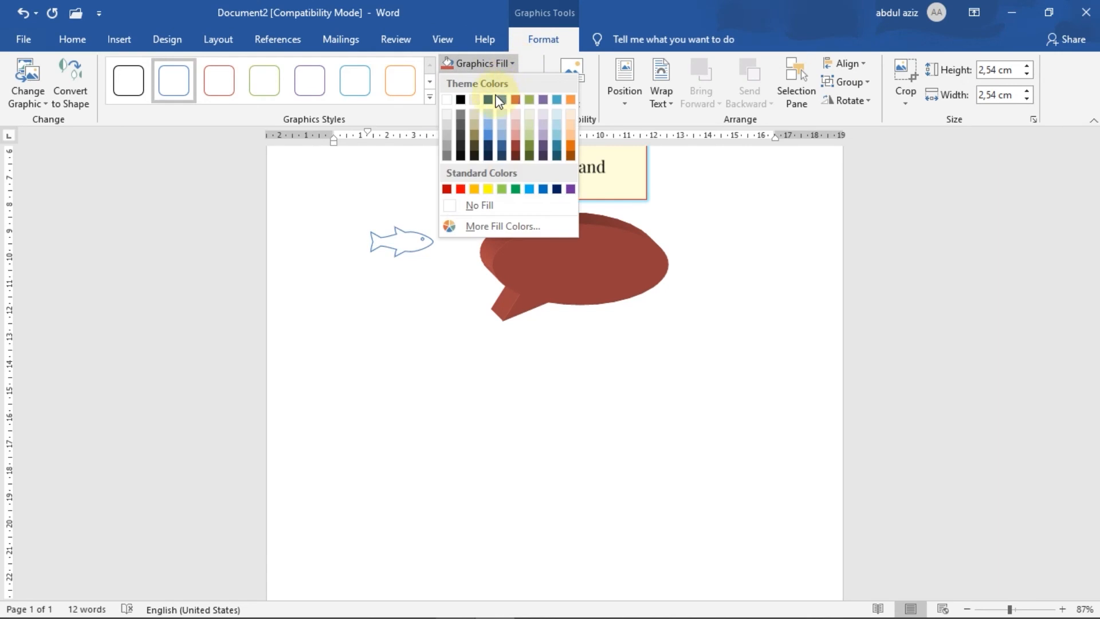
{"action": "left_click", "coordinate": [500, 101]}
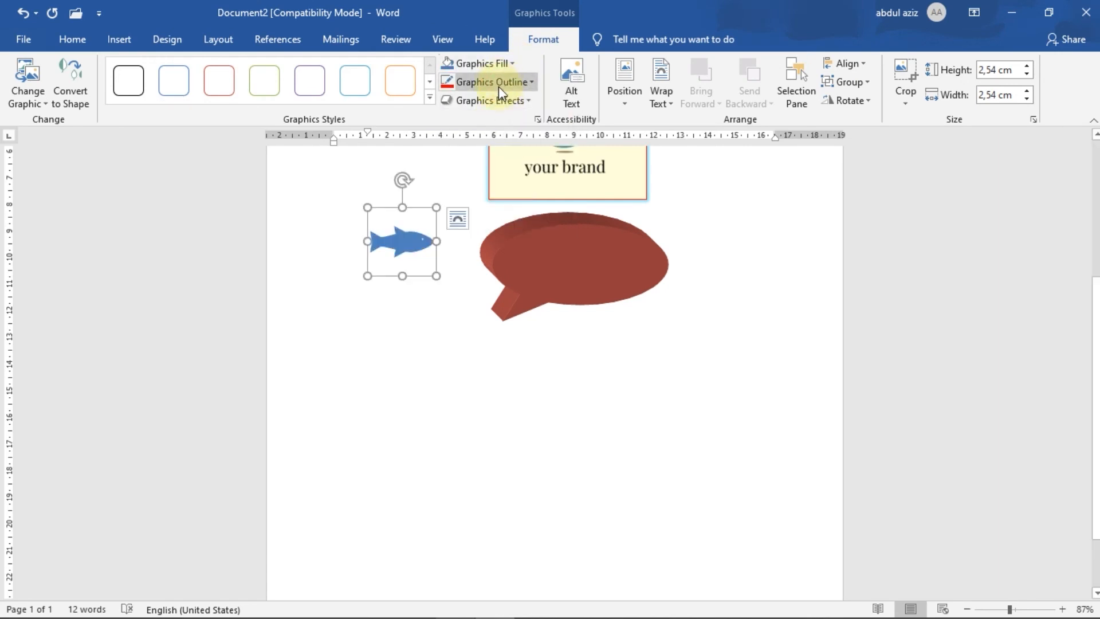
{"action": "left_click", "coordinate": [515, 83]}
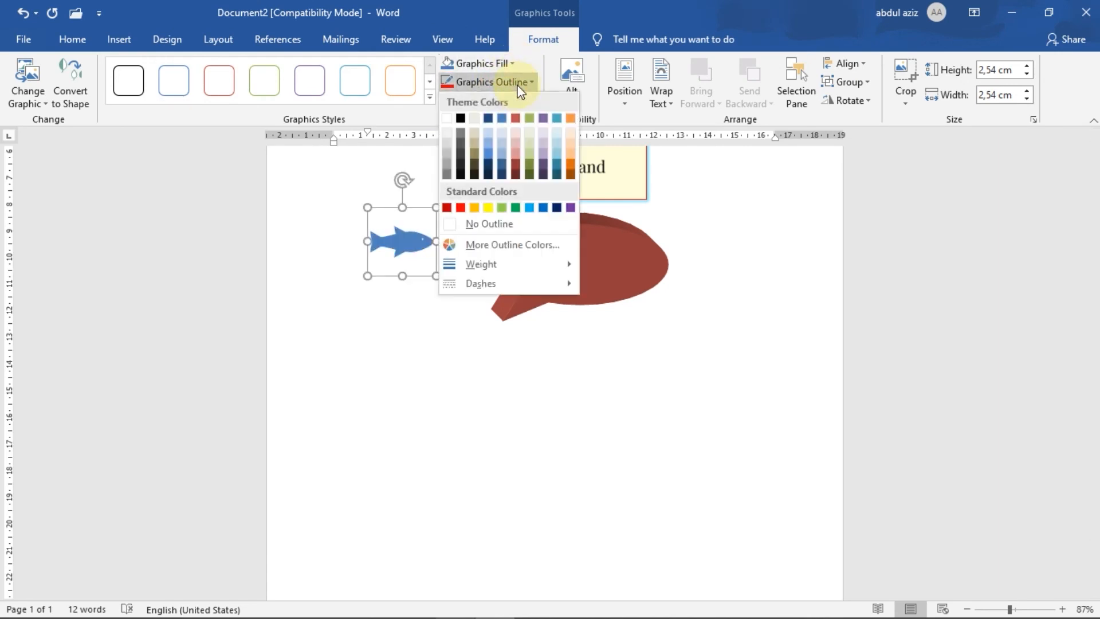
{"action": "left_click", "coordinate": [461, 118]}
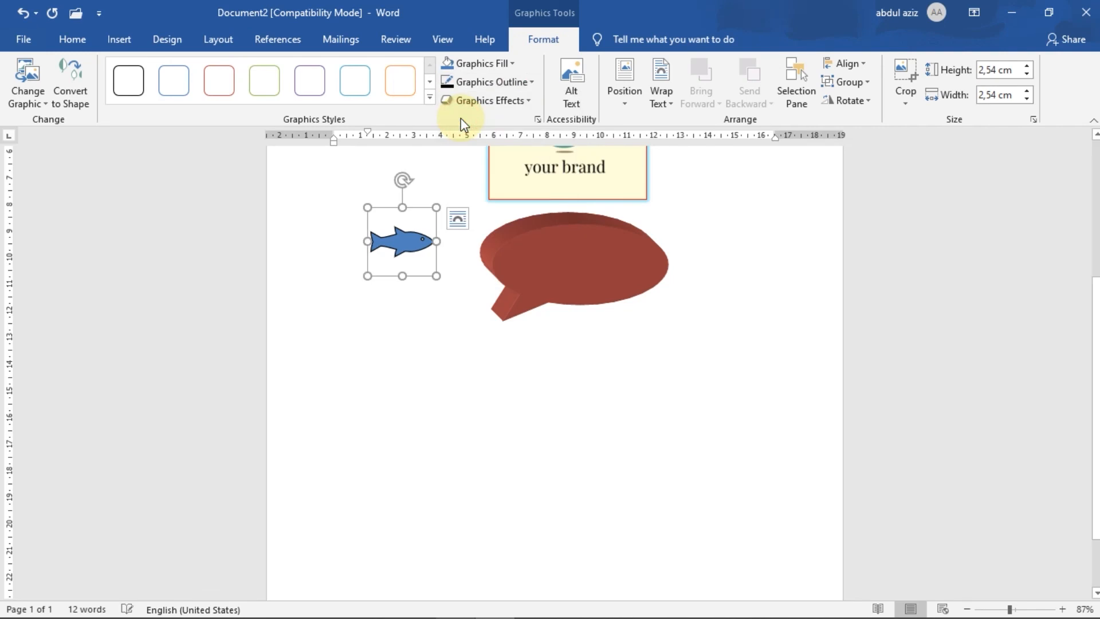
Apply an inner shadow effect to the fish icon and enlarge it proportionally to about 3,48 cm by 3,48 cm.
{"action": "left_click", "coordinate": [484, 102]}
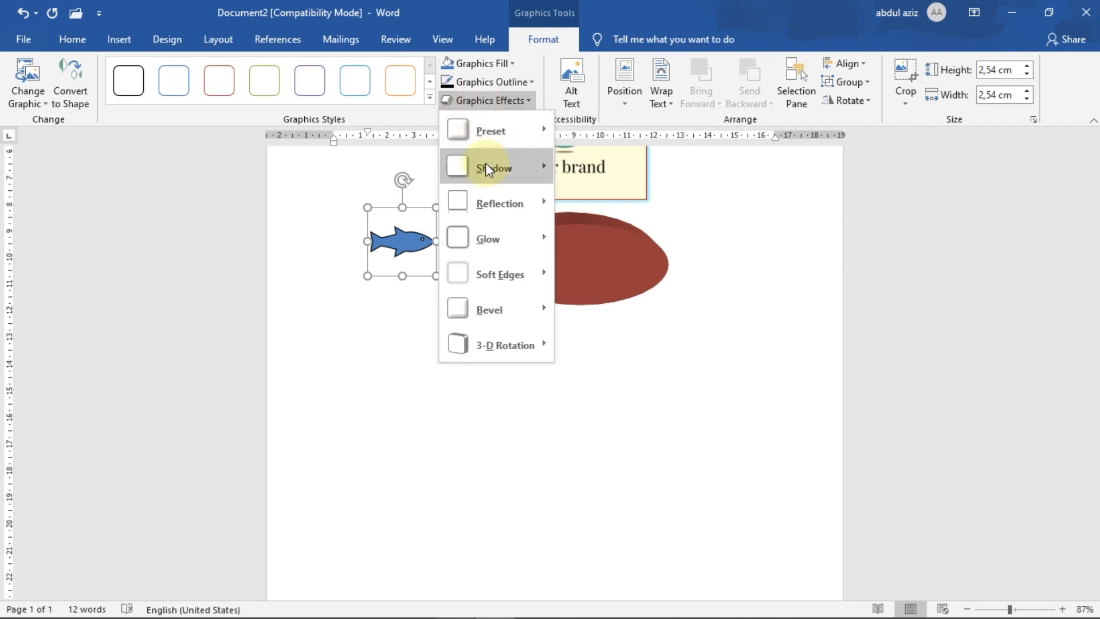
{"action": "mouse_move", "coordinate": [485, 165]}
{"action": "left_click", "coordinate": [629, 268]}
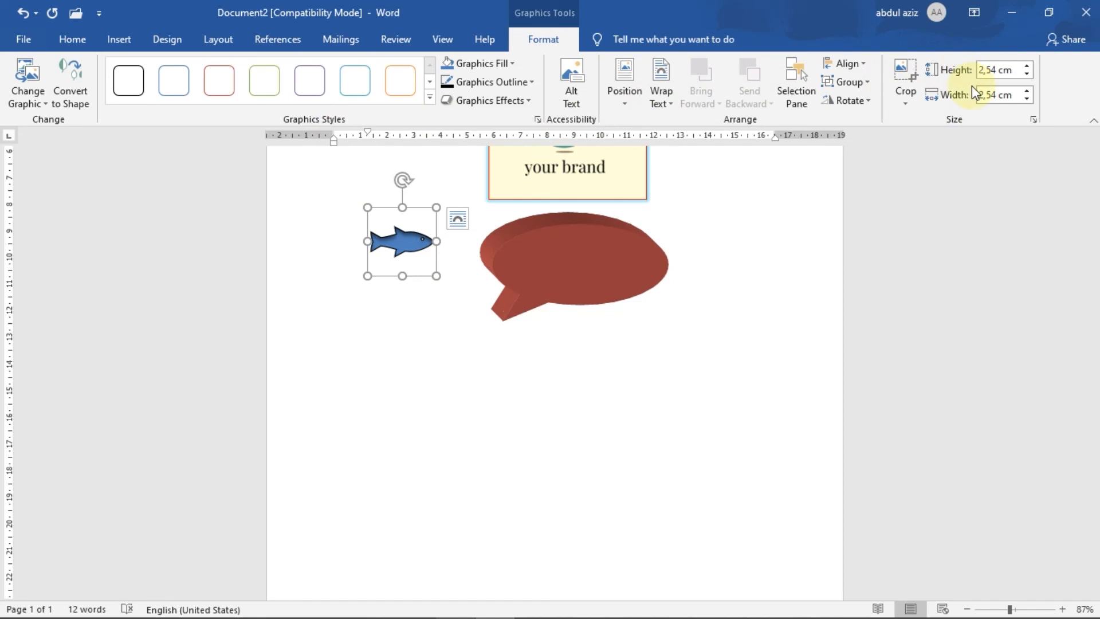
{"action": "left_click_drag", "start_coordinate": [437, 278], "coordinate": [462, 299]}
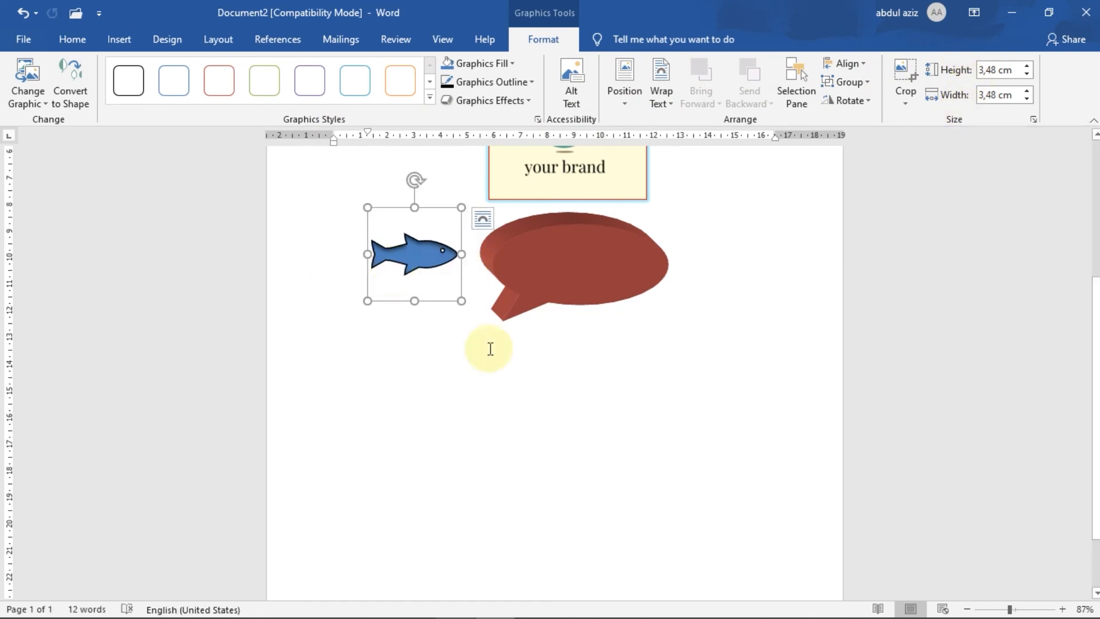
Open the SmartArt graphic library for the empty line below the illustrations and look through the full set of layouts.
{"action": "left_click", "coordinate": [404, 371]}
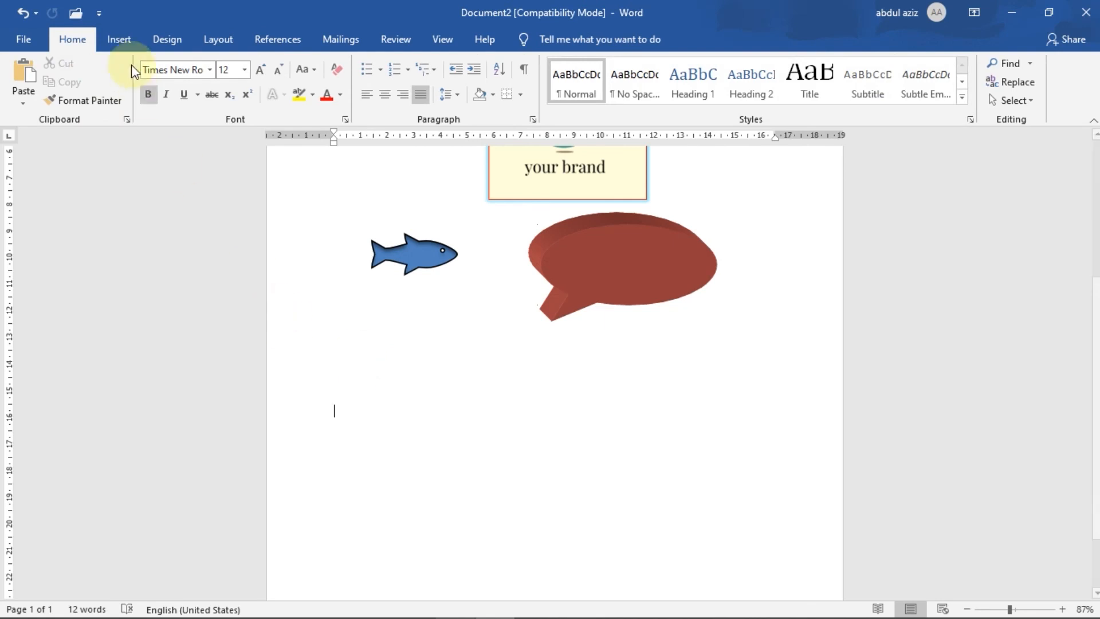
{"action": "left_click", "coordinate": [121, 41]}
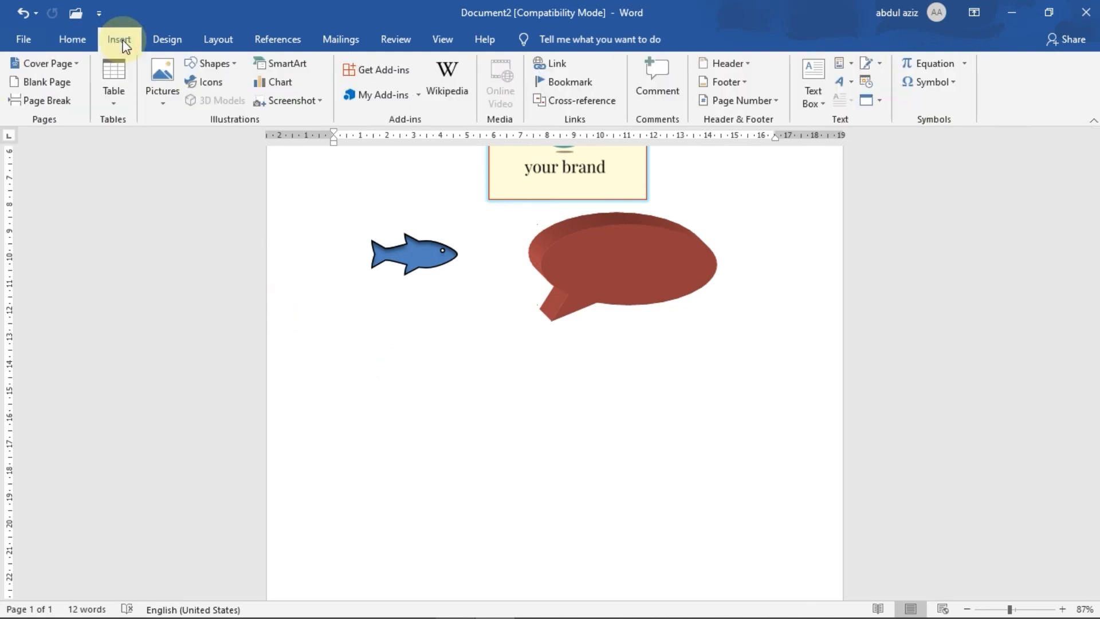
{"action": "left_click", "coordinate": [295, 62]}
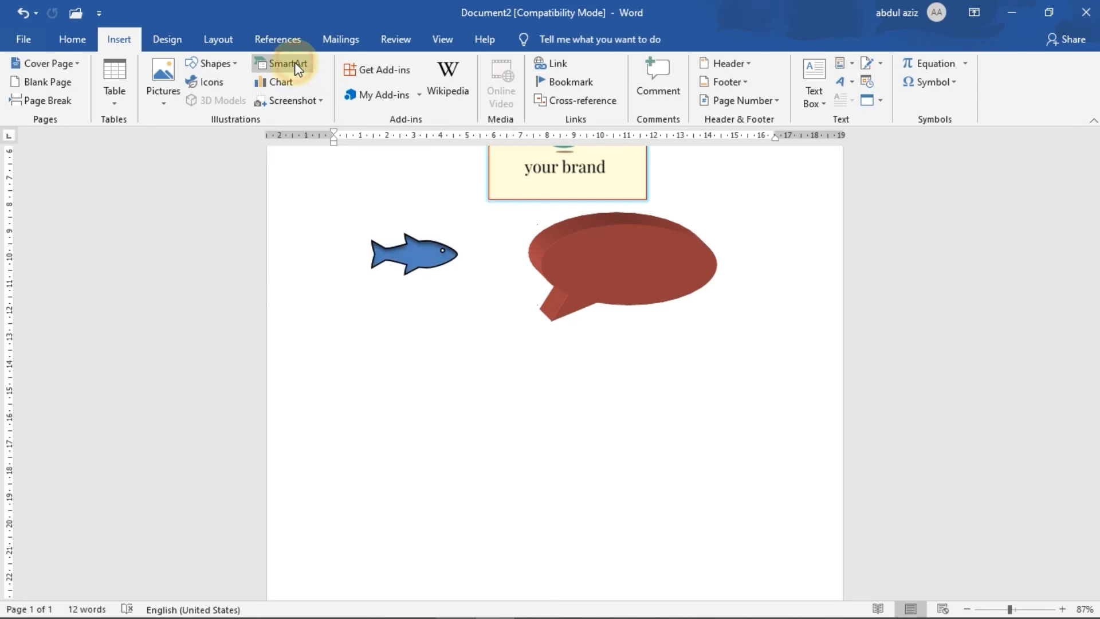
{"action": "left_click_drag", "start_coordinate": [639, 207], "coordinate": [645, 216]}
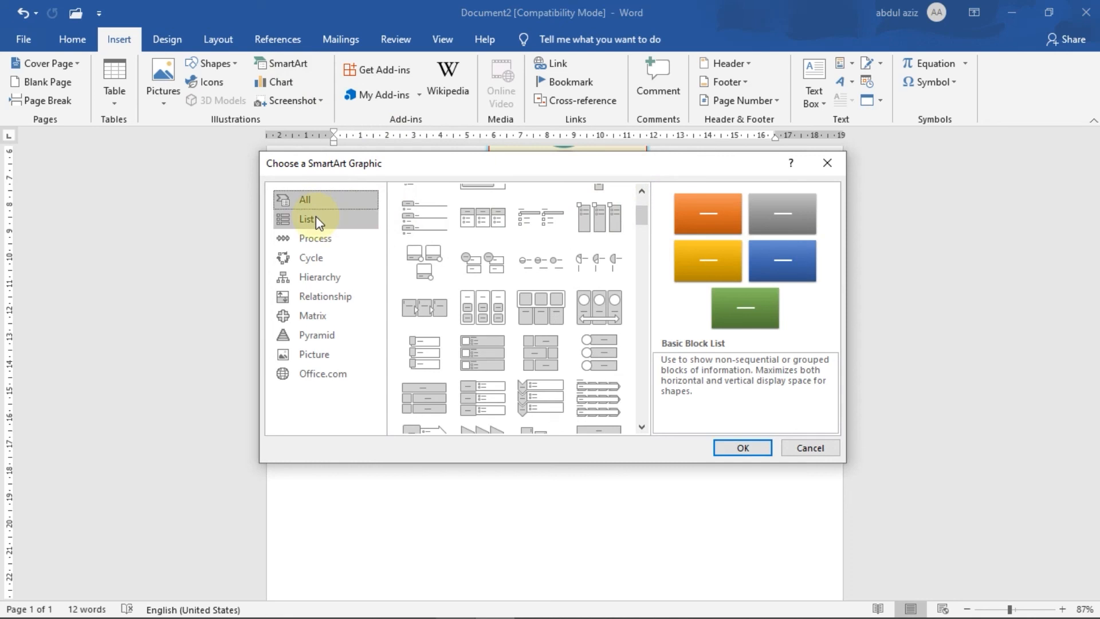